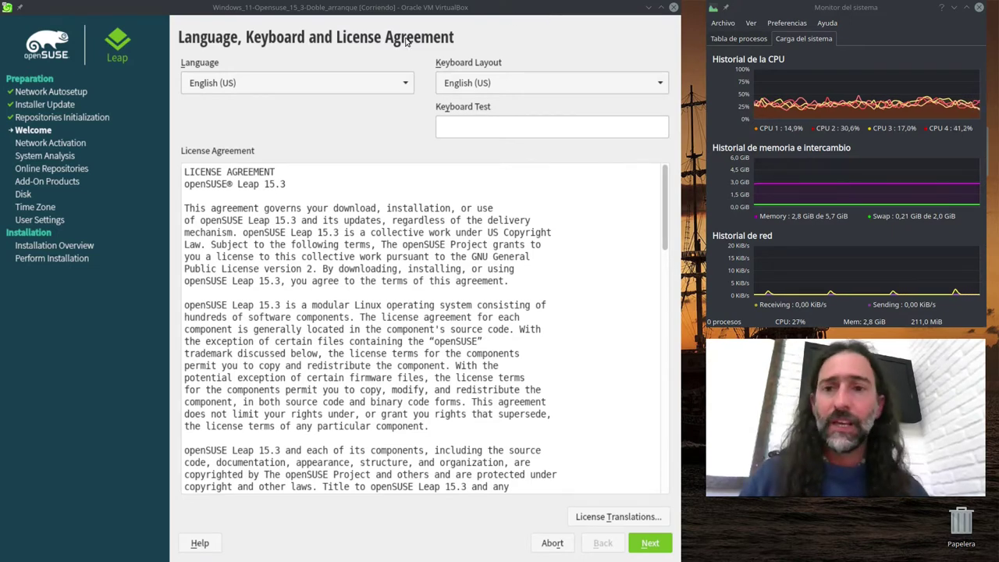
# - Switch the installer language to Spanish - Español from the Language list
pyautogui.click(358, 87)
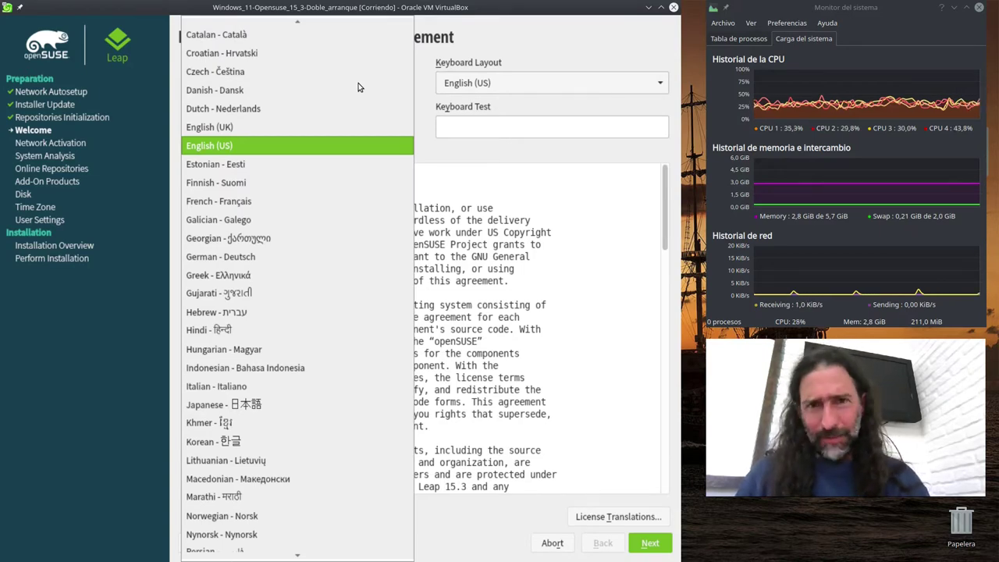
pyautogui.press('Escape')
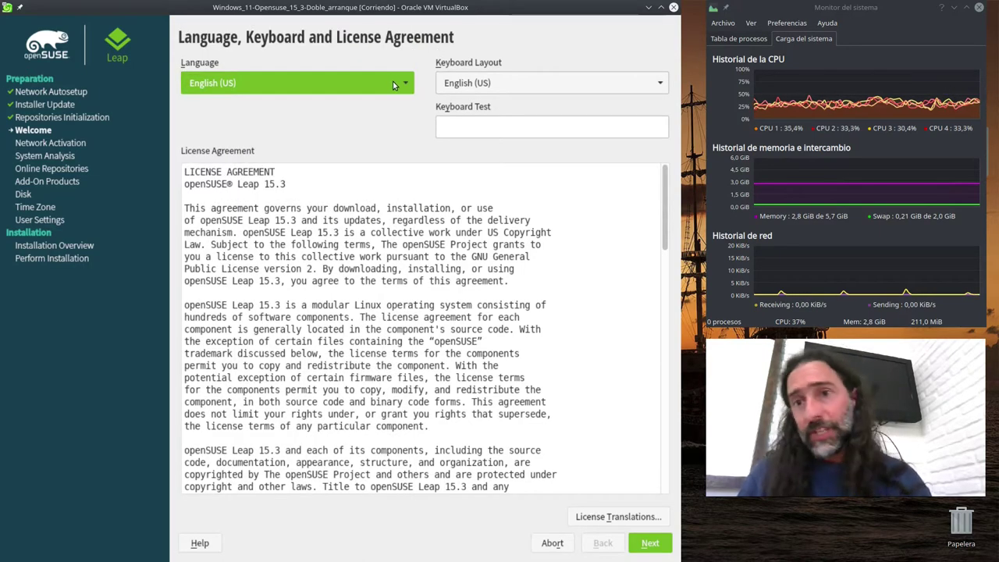
pyautogui.click(393, 81)
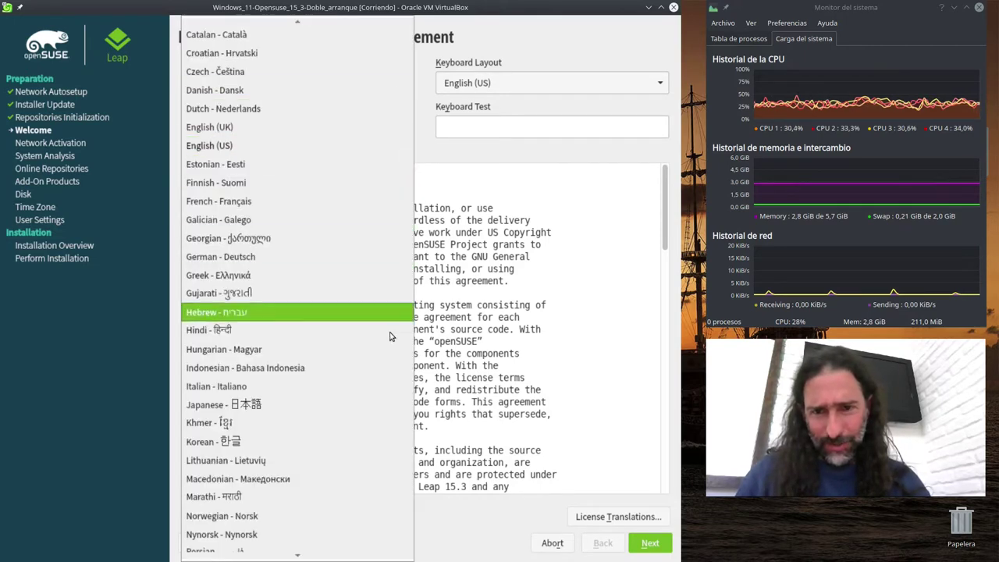
pyautogui.moveTo(296, 557)
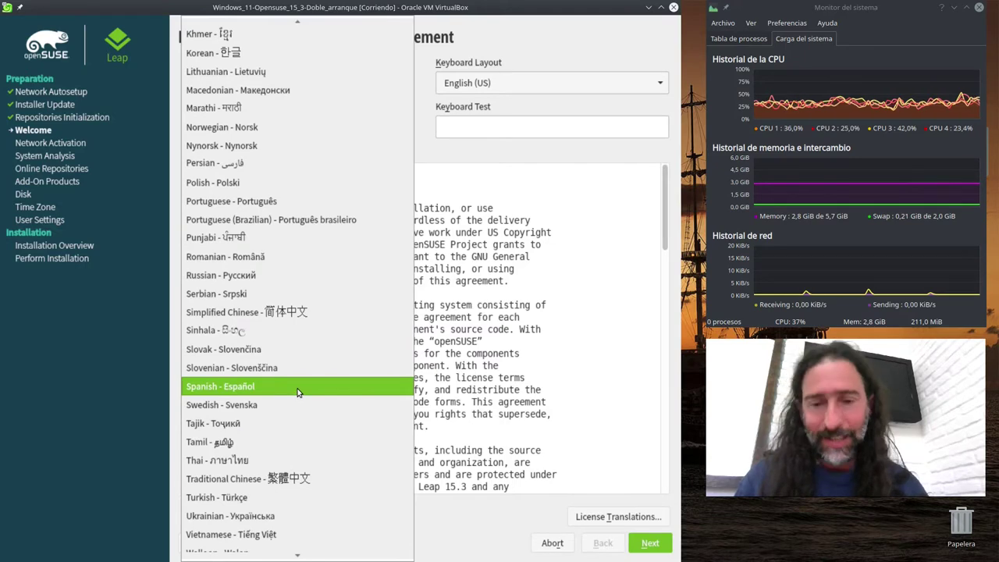
pyautogui.click(297, 392)
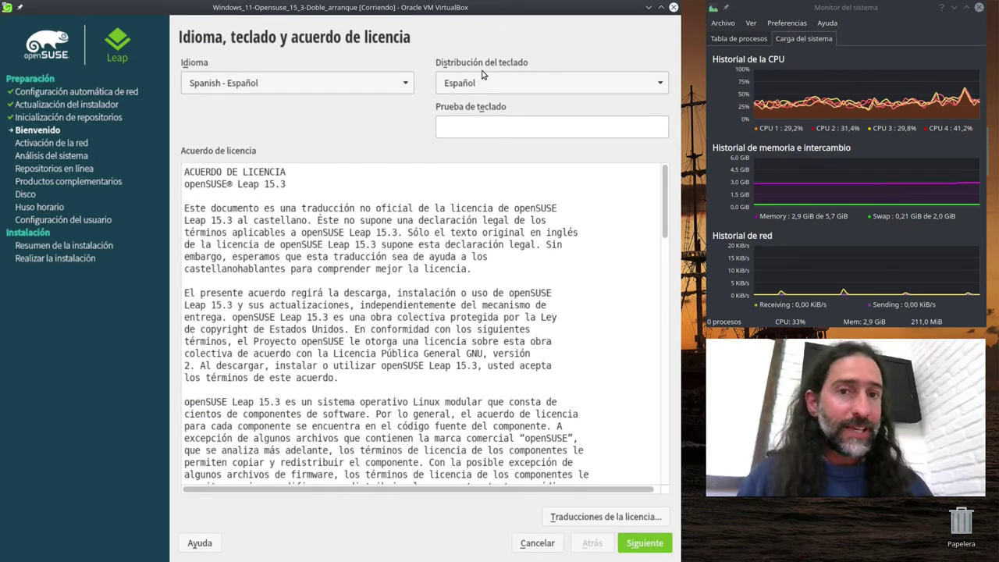
pyautogui.click(491, 131)
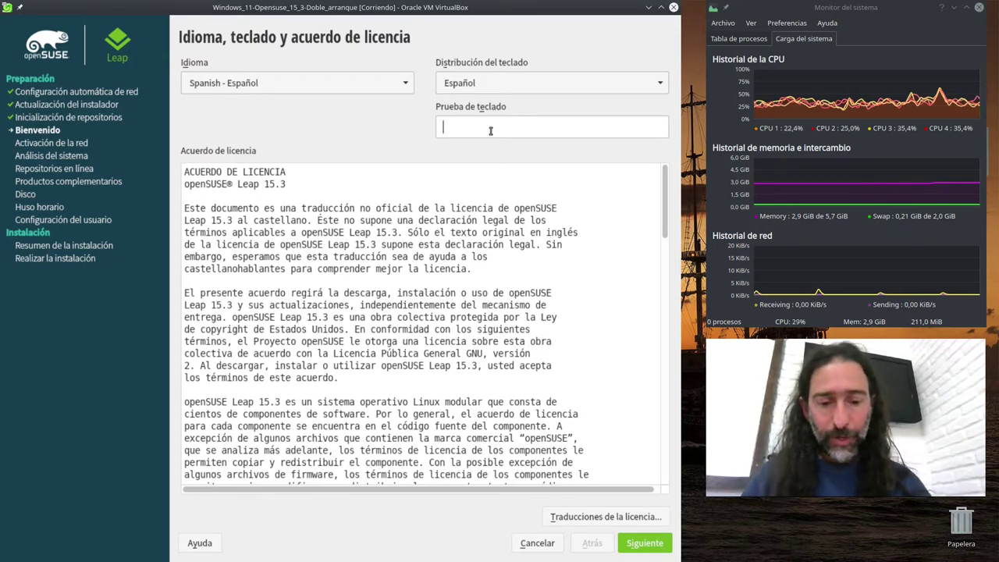
pyautogui.write('@')
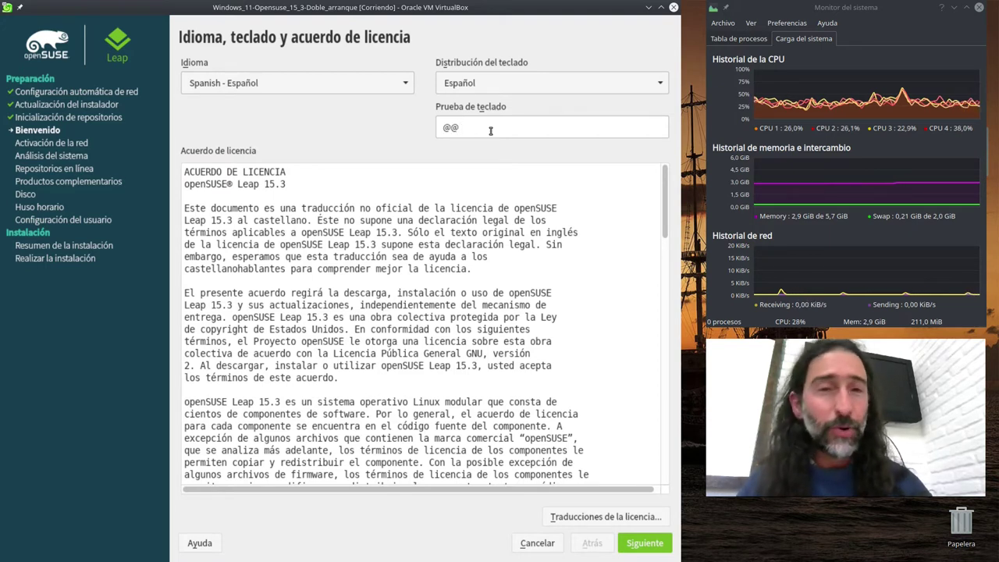
pyautogui.write('@ñ')
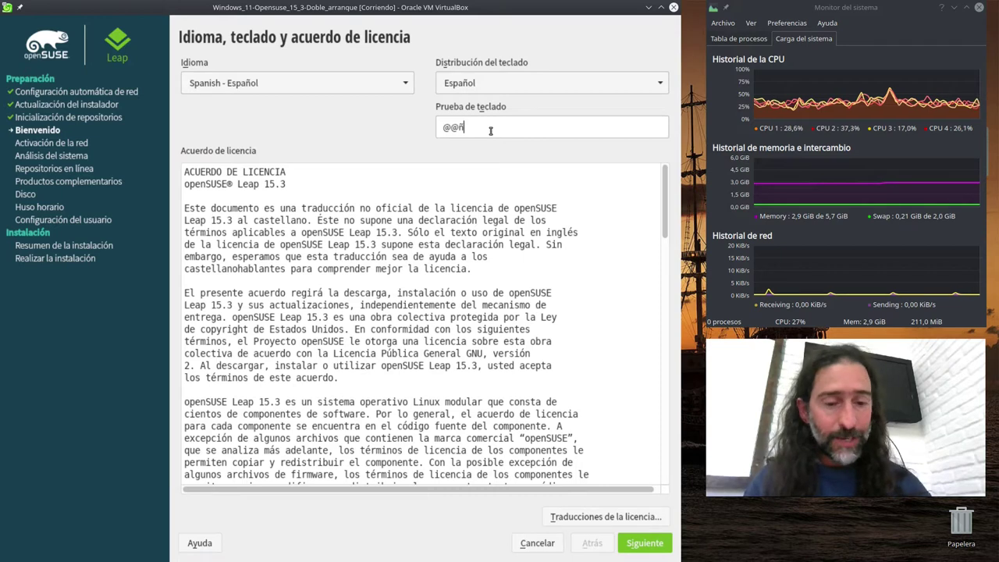
pyautogui.write('ó')
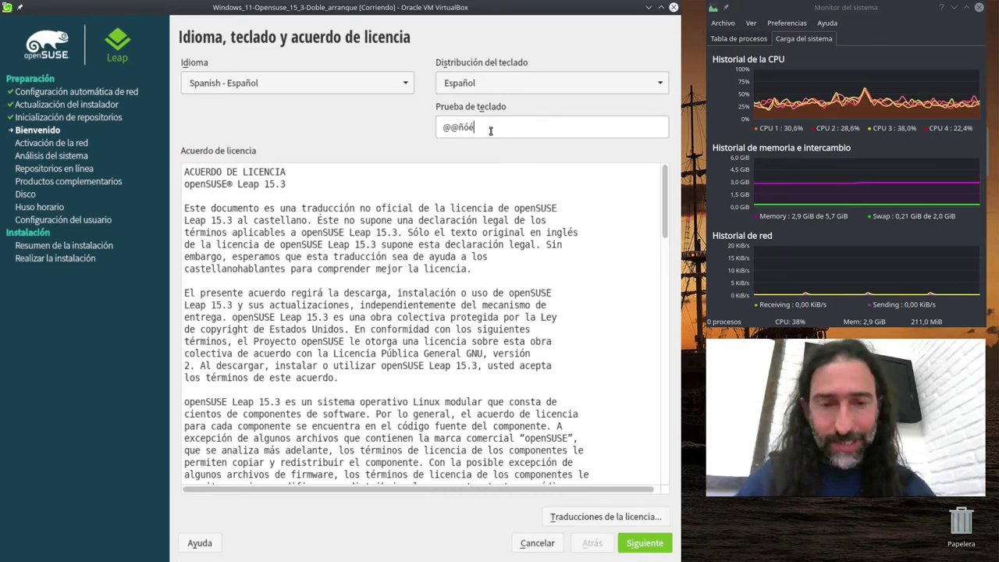
pyautogui.write('éí')
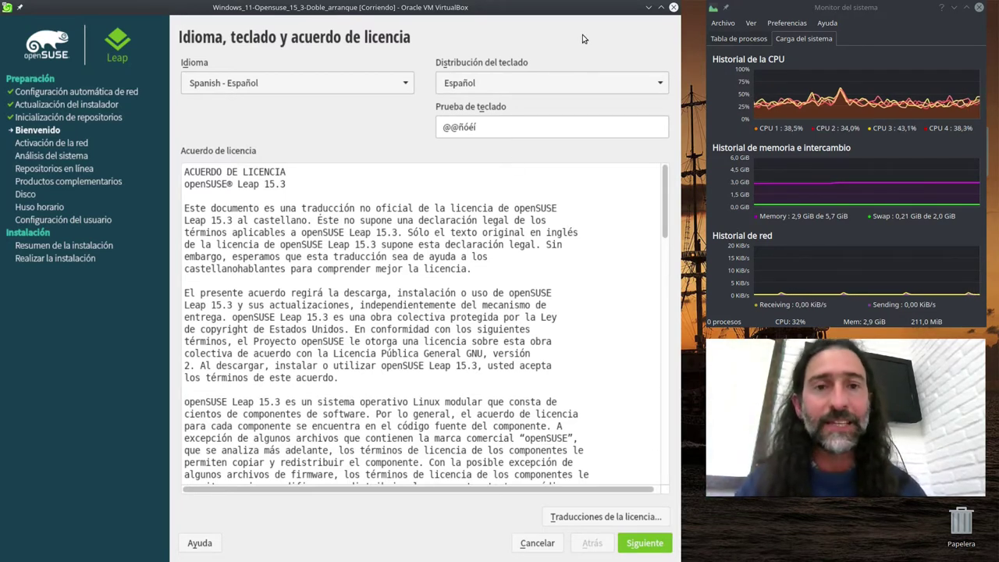
pyautogui.click(655, 83)
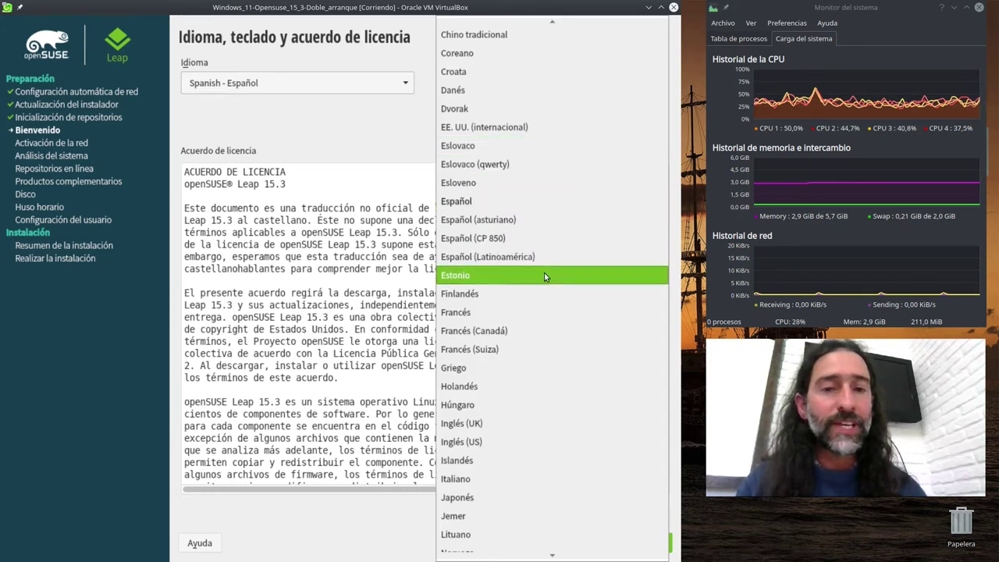
pyautogui.click(380, 127)
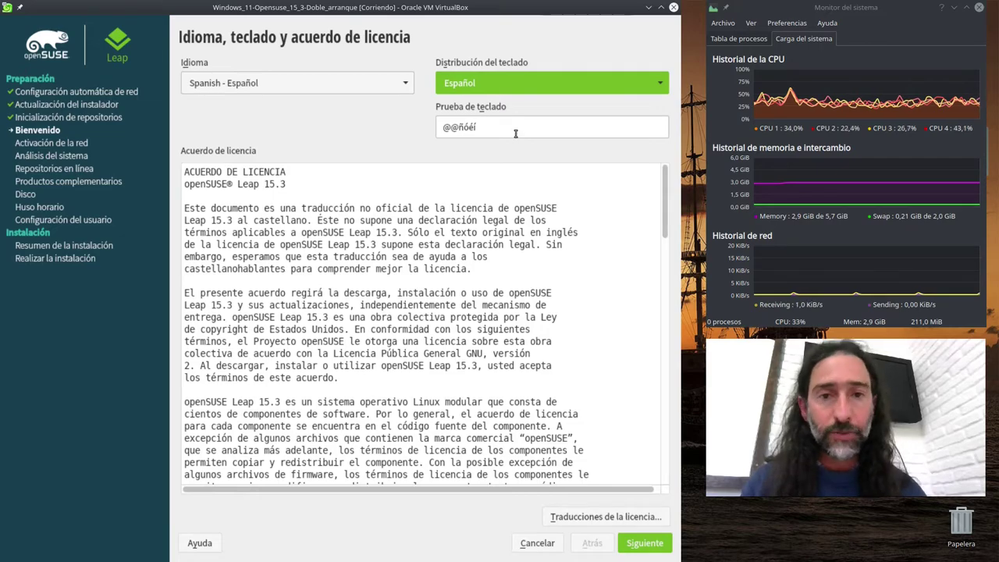
pyautogui.click(639, 544)
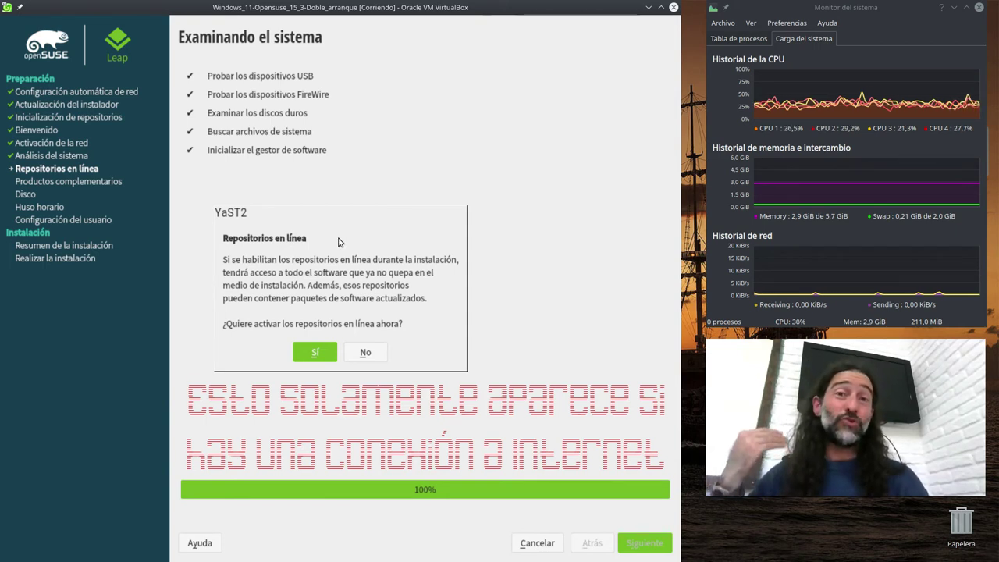
# - Agree to activate online repositories and accept the six default repositories
pyautogui.click(313, 353)
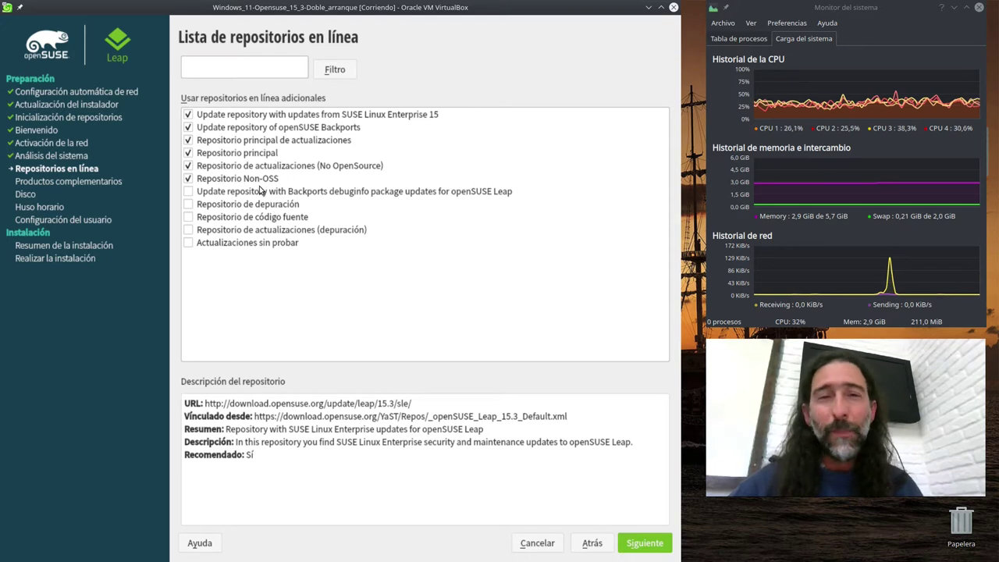
pyautogui.click(638, 544)
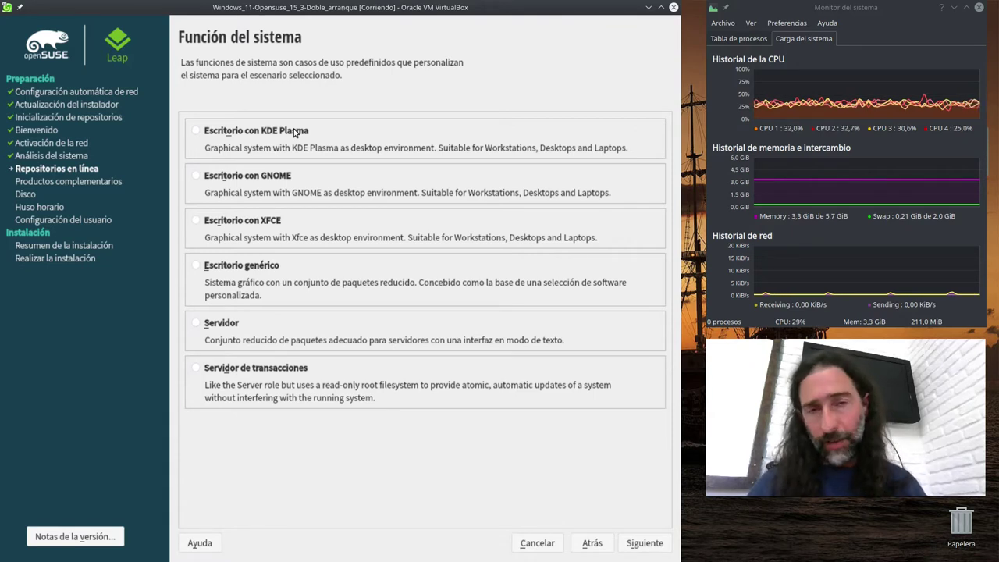
# - Choose 'Escritorio con KDE Plasma' as the system role and proceed to partitioning
pyautogui.click(247, 133)
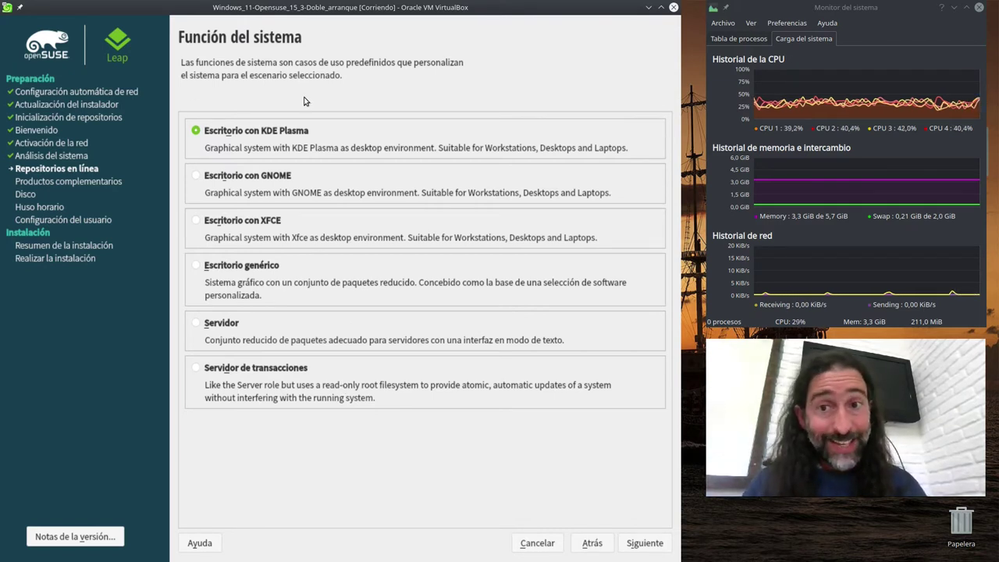
pyautogui.click(660, 542)
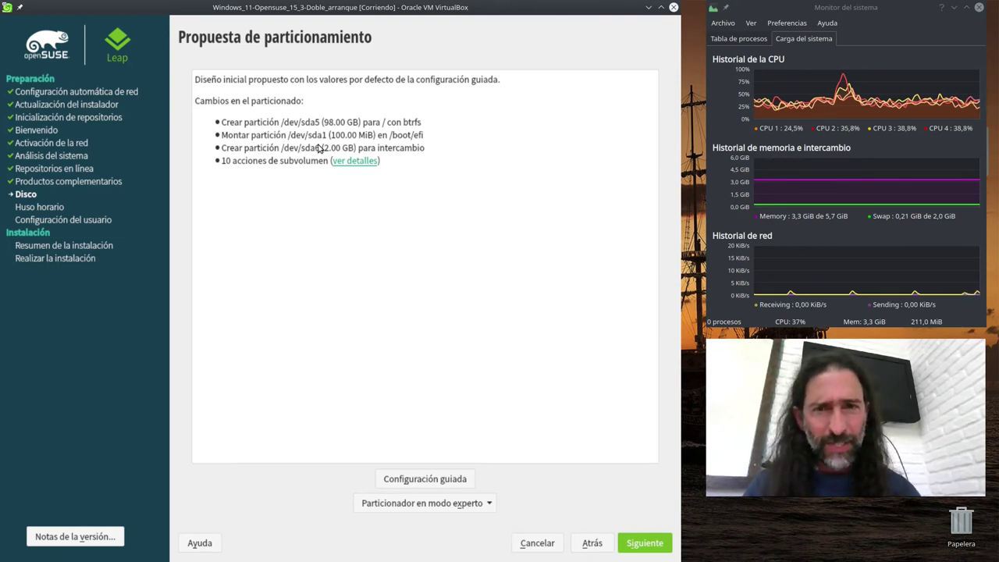
# - Expand the ten Btrfs subvolume actions on /dev/sda5 and check the expert partitioner options
pyautogui.click(346, 162)
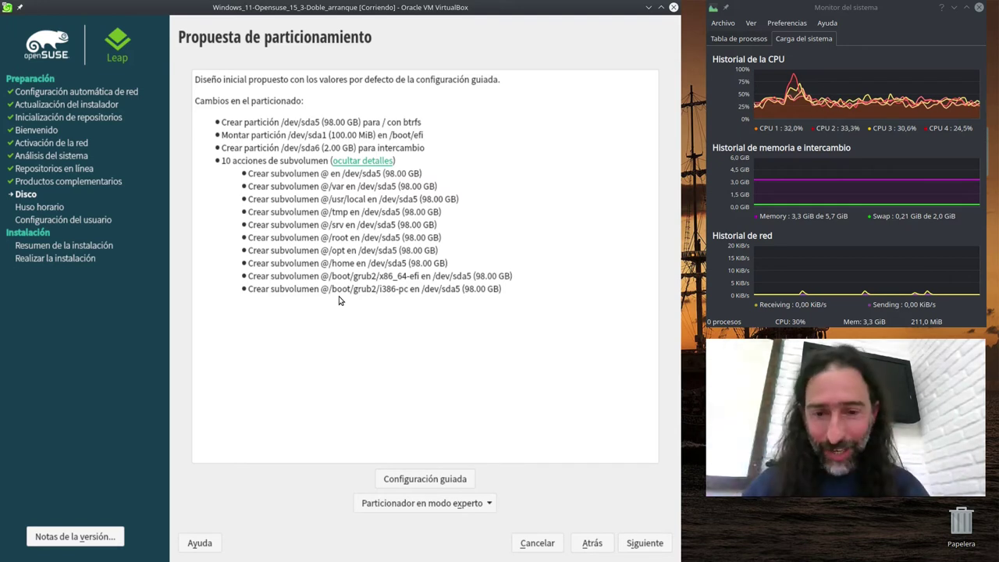
pyautogui.click(491, 505)
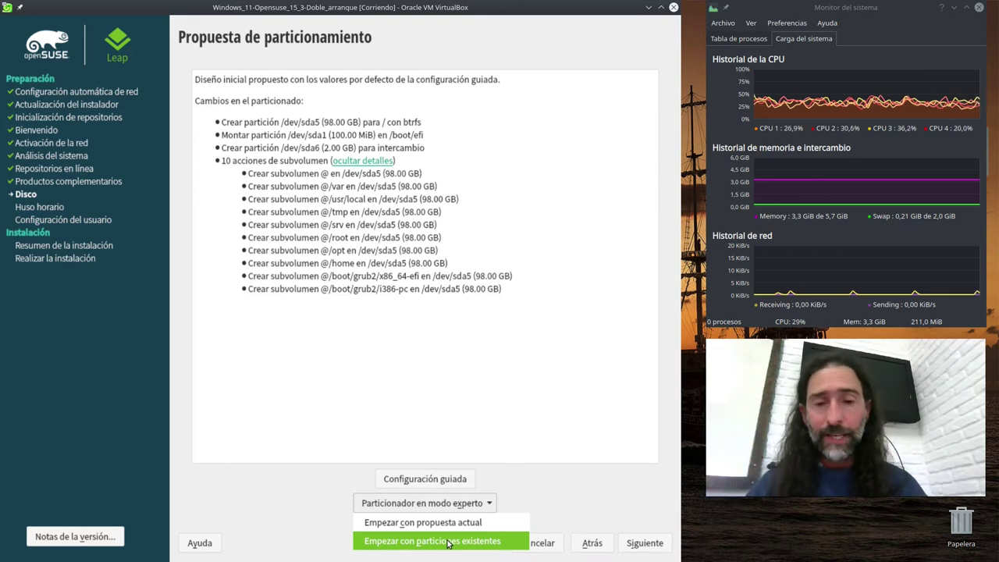
pyautogui.click(490, 503)
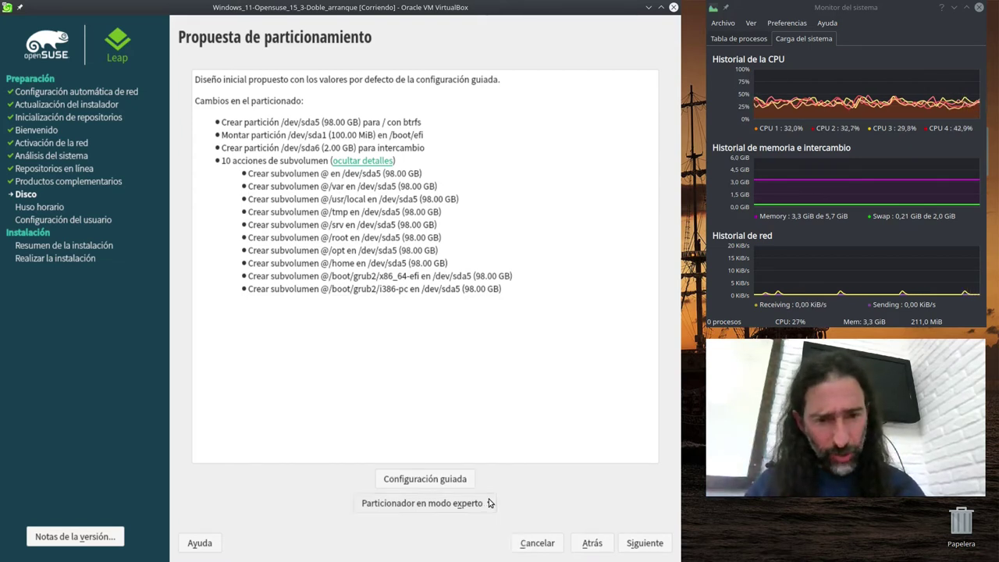
# - Start the expert partitioner from existing partitions, inspect sda1–sda4, and add a partition
pyautogui.click(489, 502)
pyautogui.click(474, 540)
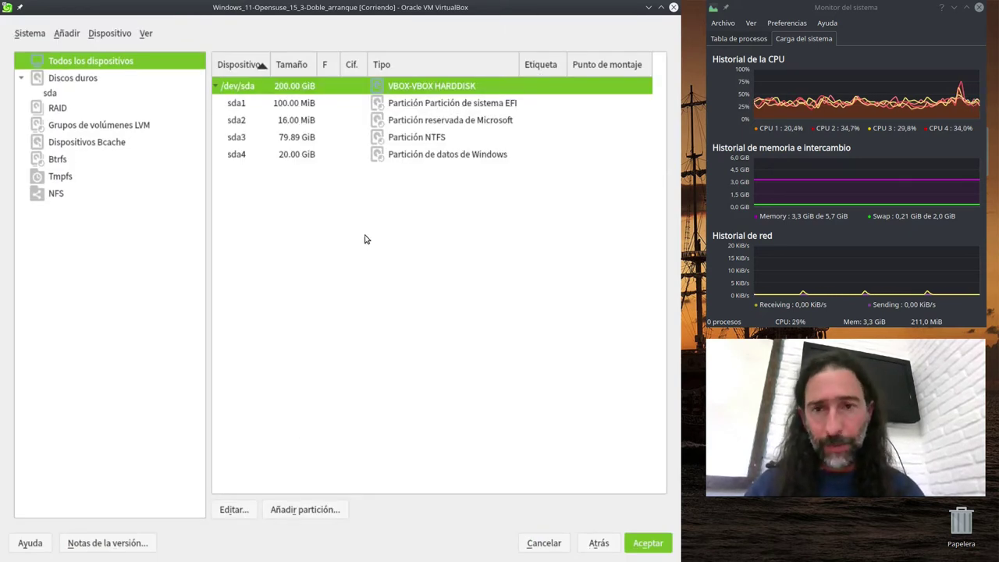
pyautogui.click(438, 107)
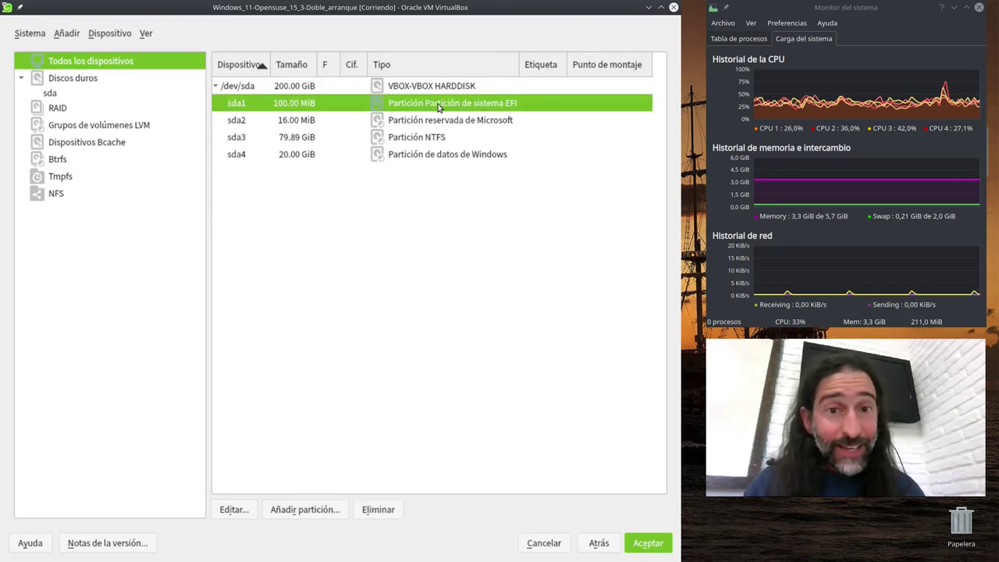
pyautogui.click(424, 123)
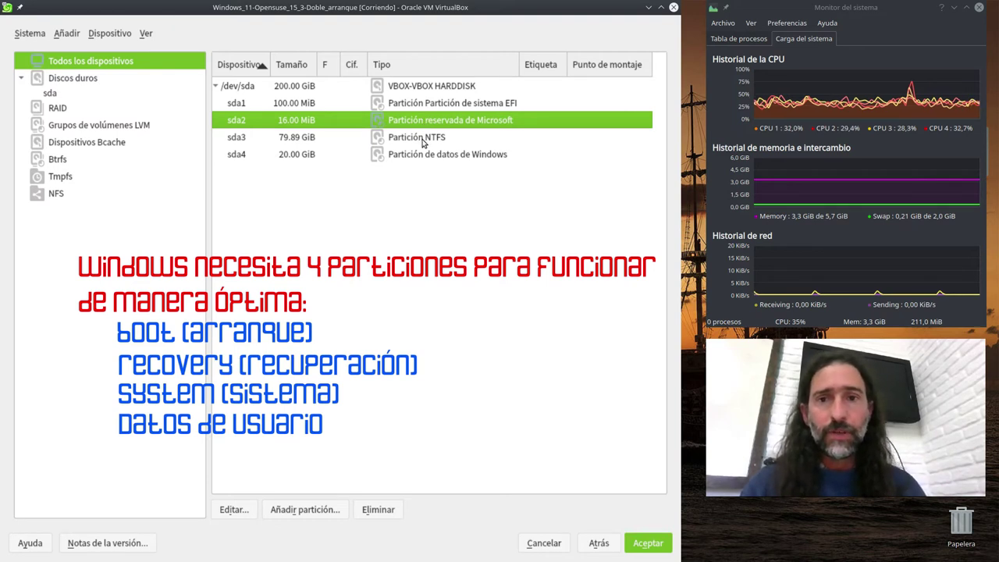
pyautogui.click(422, 143)
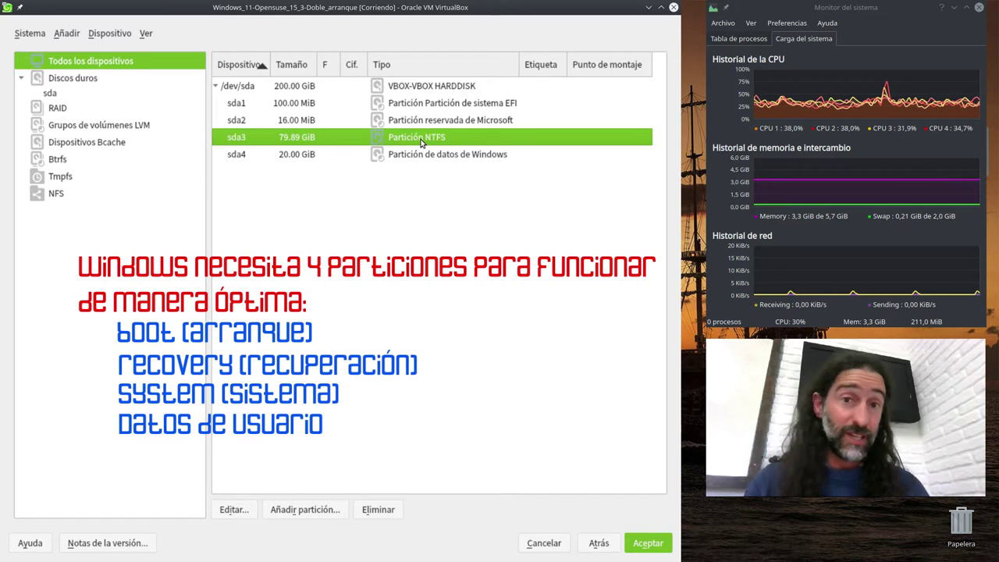
pyautogui.click(409, 155)
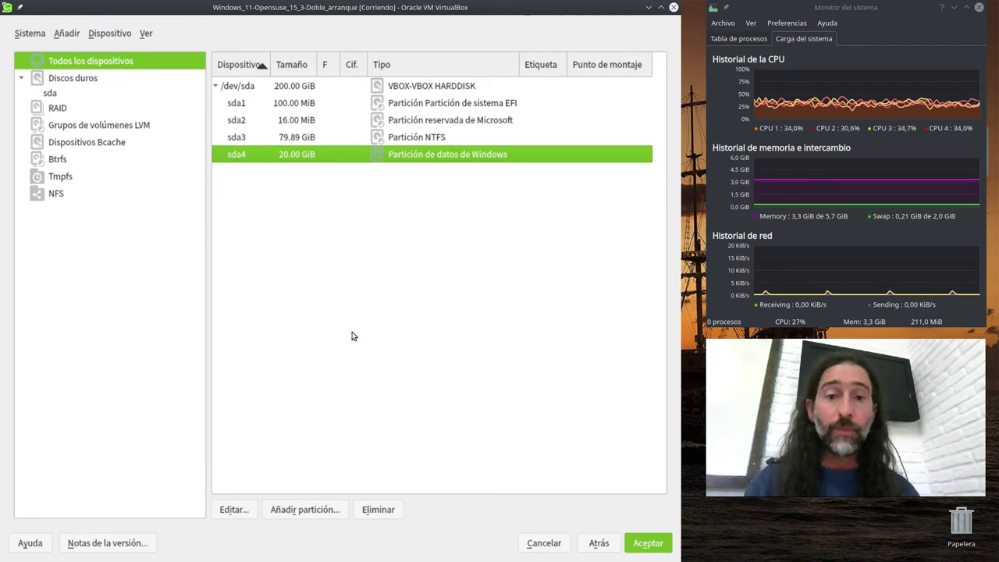
pyautogui.click(297, 512)
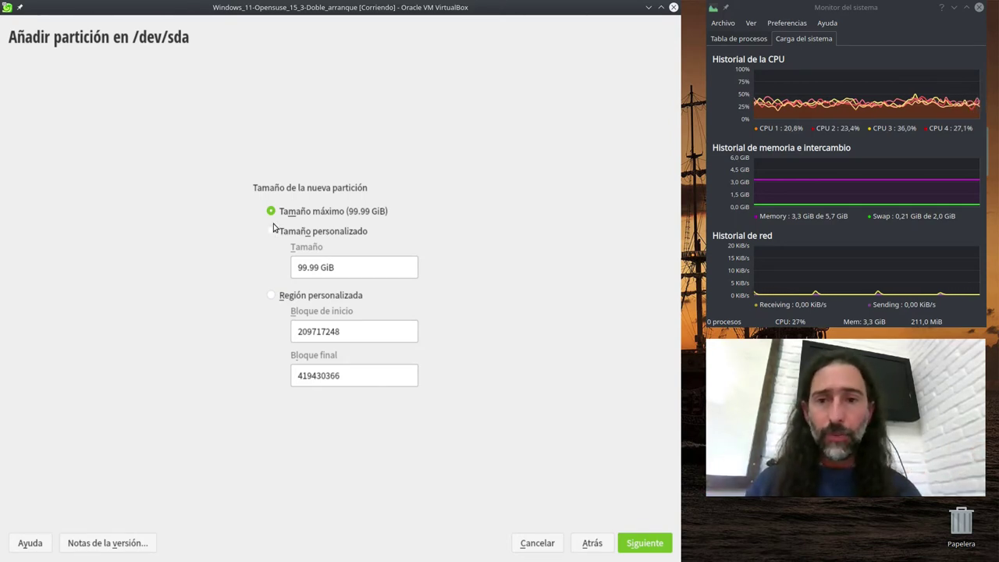
# - Give the new partition a custom size of 40 GB with the data role
pyautogui.click(273, 232)
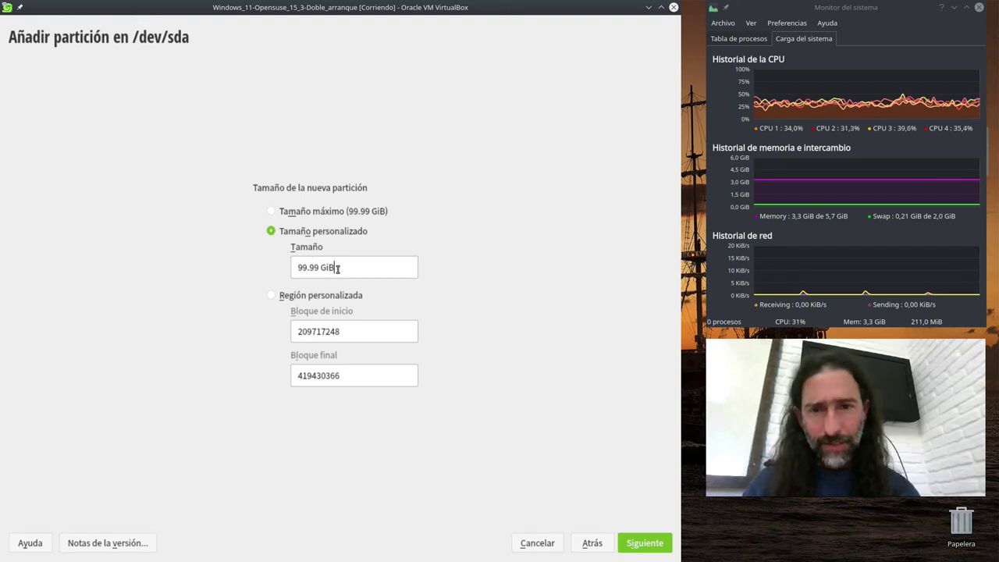
pyautogui.moveTo(337, 267); pyautogui.dragTo(245, 265)
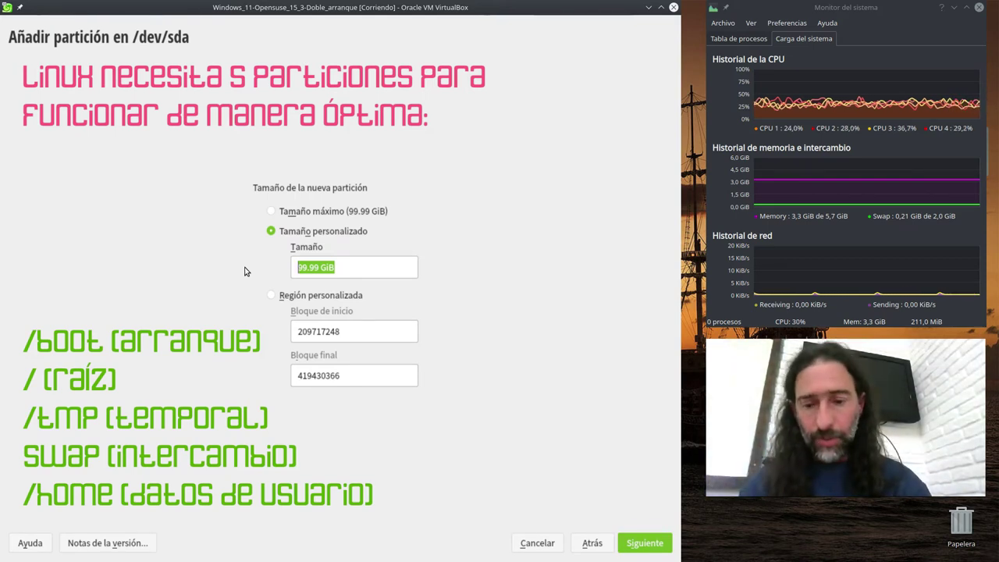
pyautogui.write('40 GB')
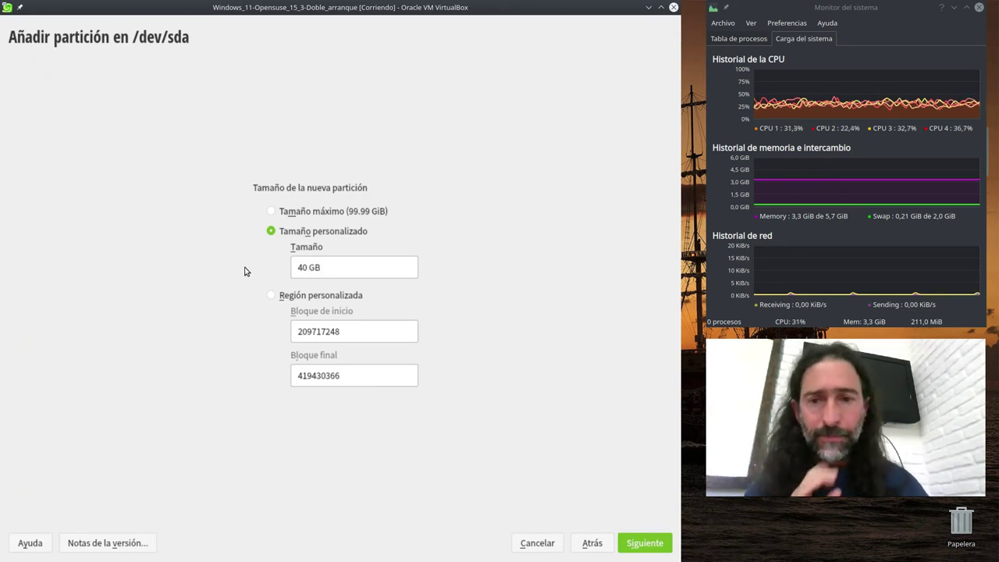
pyautogui.click(637, 548)
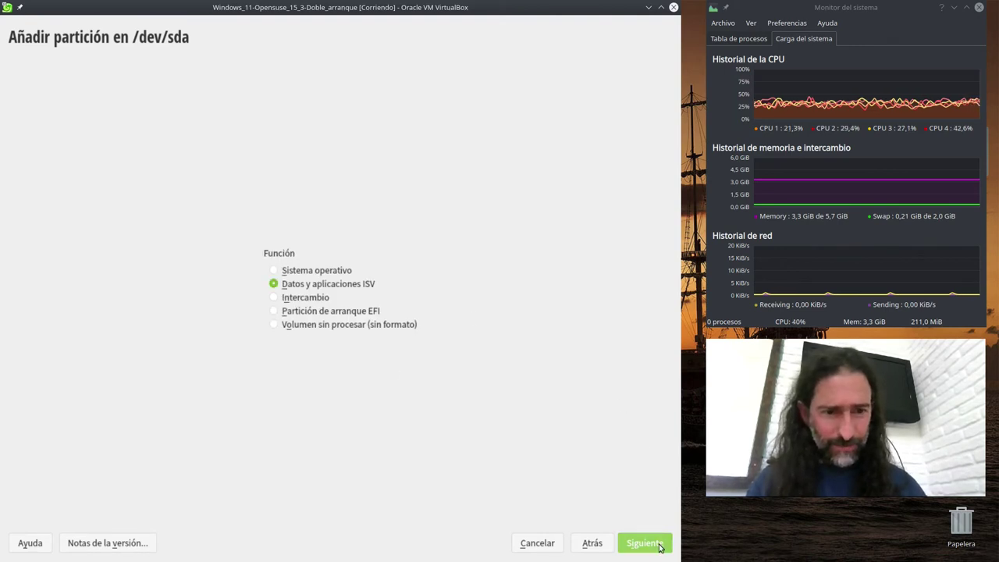
pyautogui.click(662, 544)
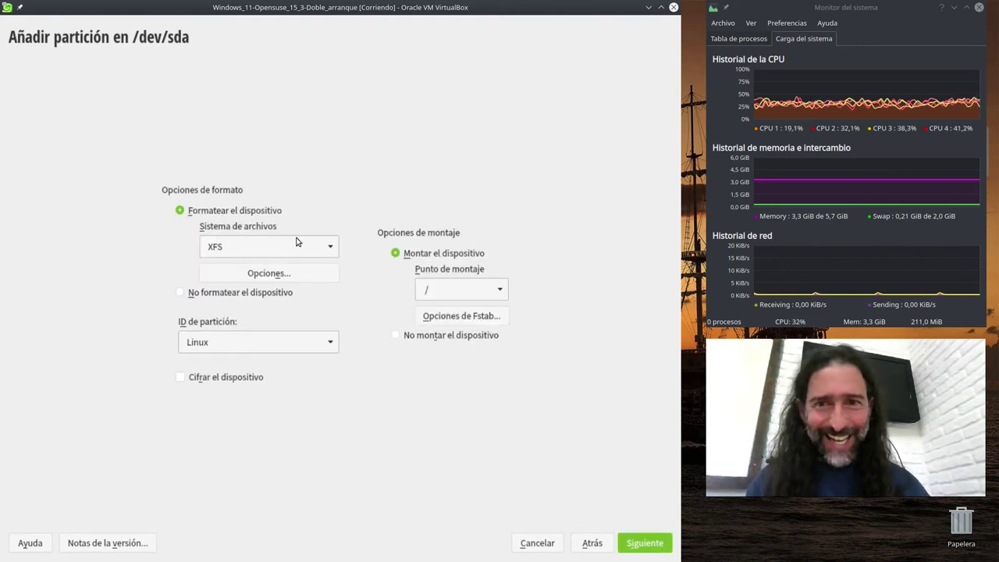
# - Format it as Ext4 and mount it at / to finish the root partition
pyautogui.click(330, 249)
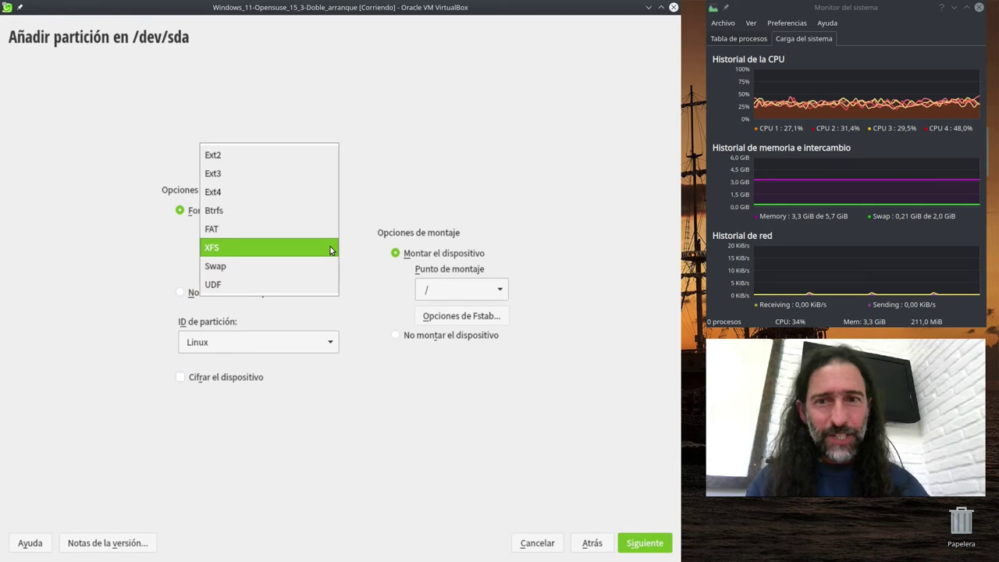
pyautogui.click(262, 195)
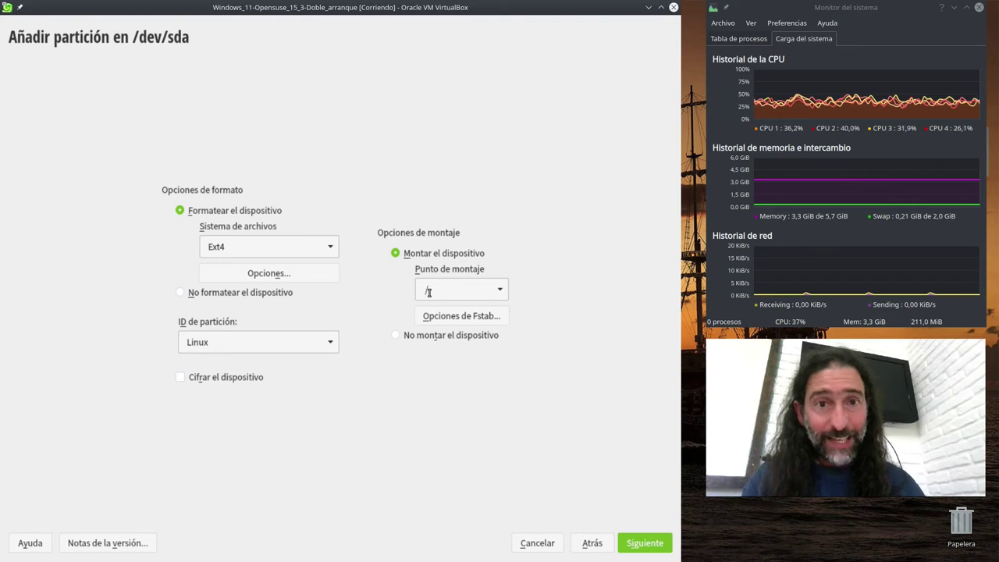
pyautogui.click(500, 292)
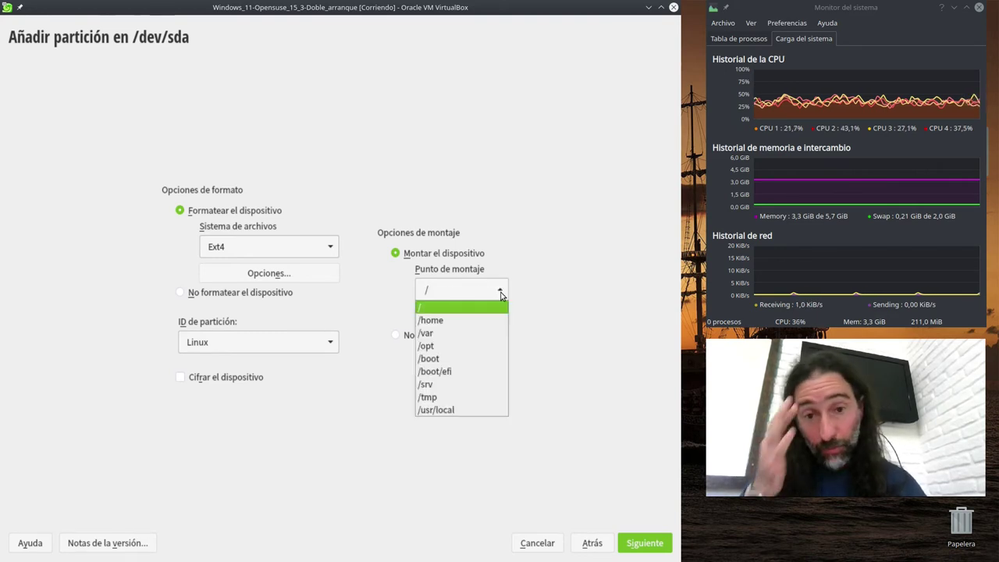
pyautogui.click(477, 410)
pyautogui.click(500, 290)
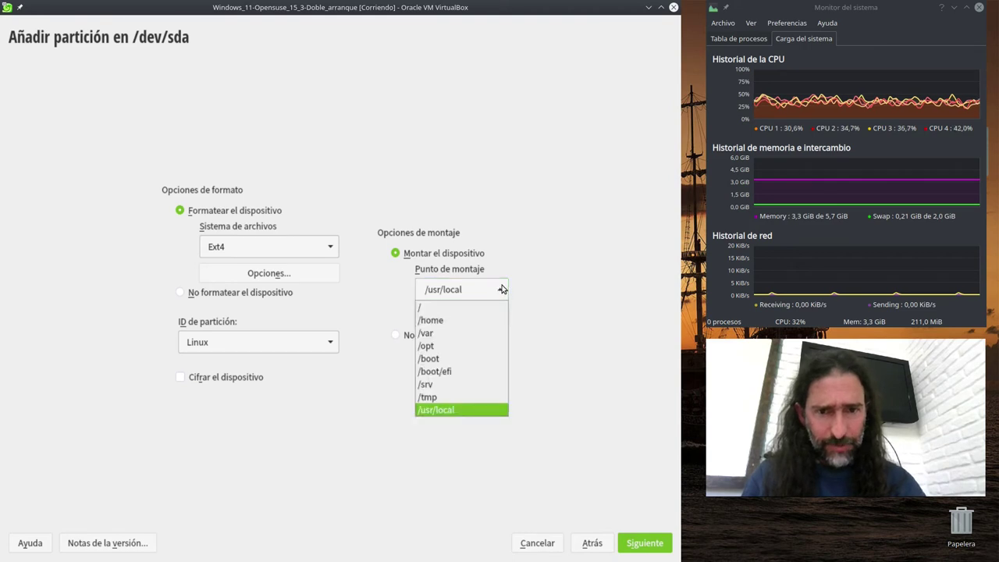
pyautogui.click(473, 348)
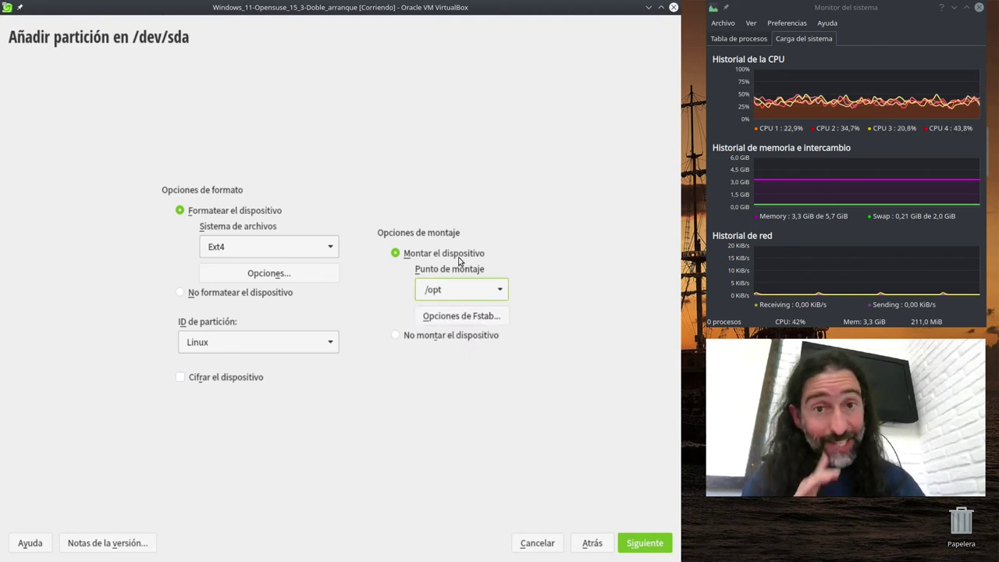
pyautogui.click(491, 289)
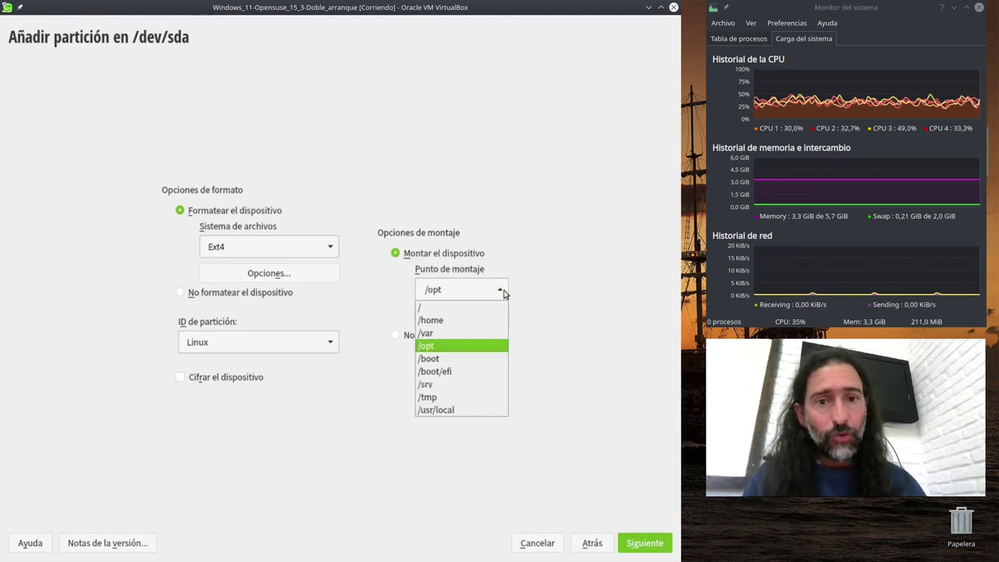
pyautogui.click(448, 310)
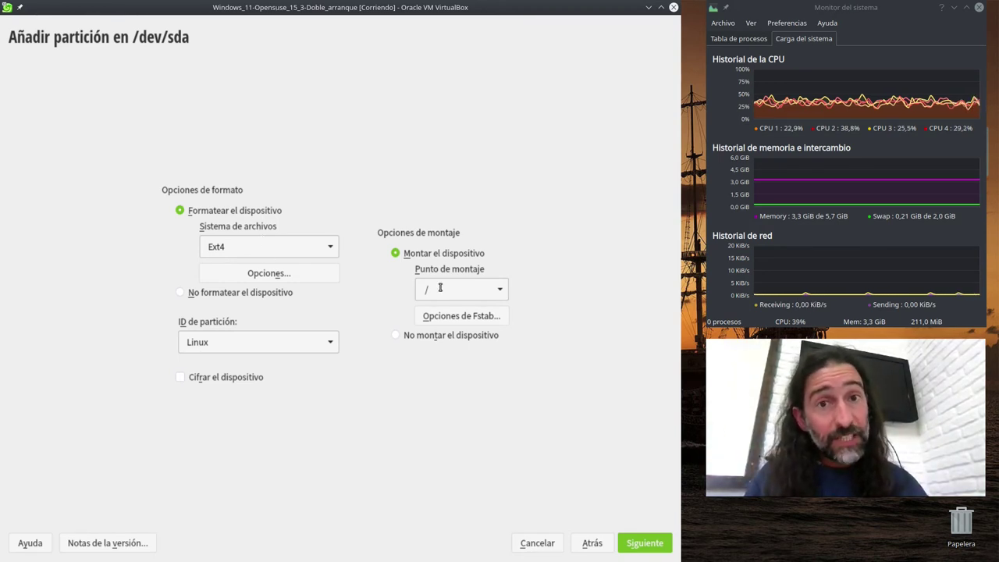
pyautogui.click(638, 544)
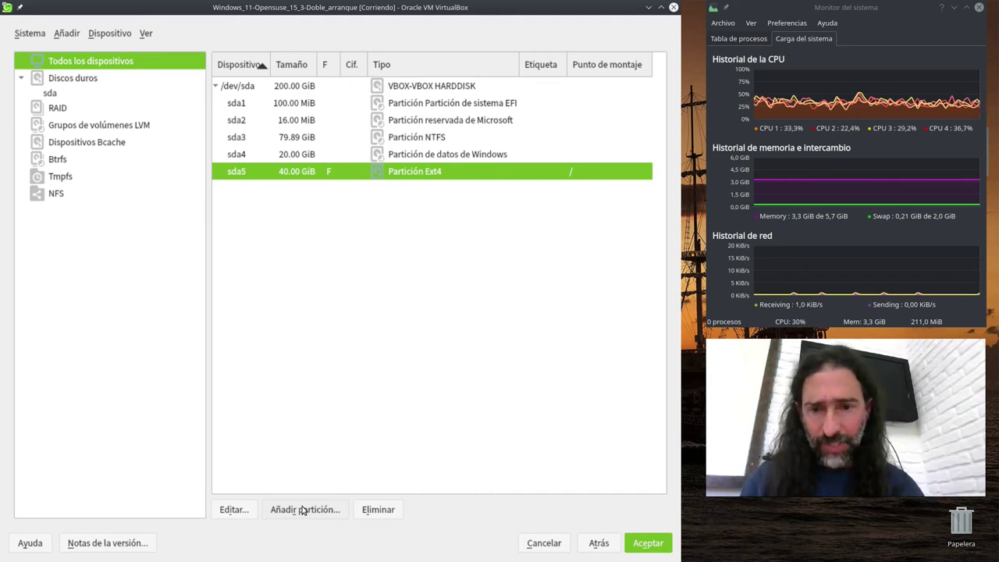
# - Add another partition with a custom size of 4 GB and the data role
pyautogui.click(303, 510)
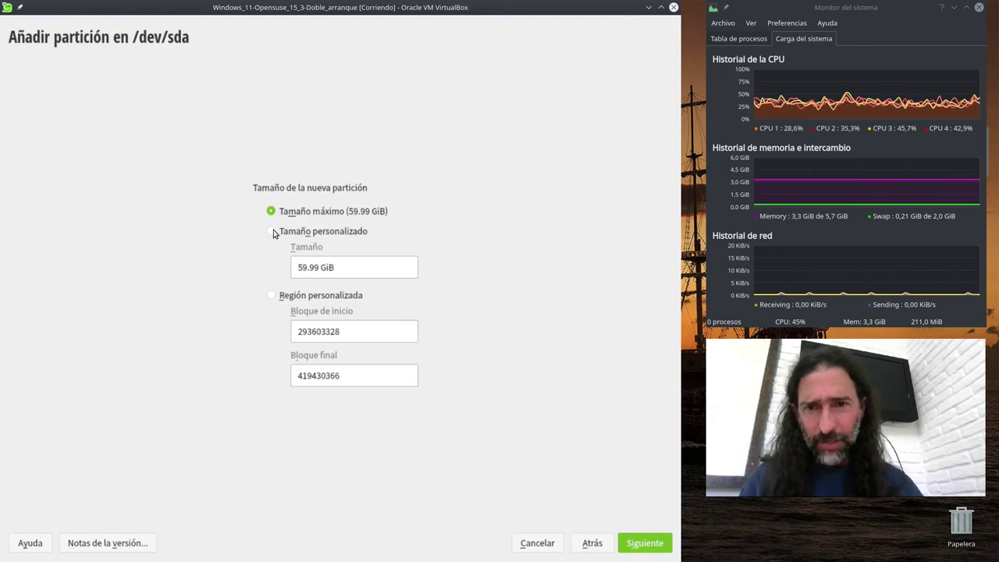
pyautogui.click(271, 231)
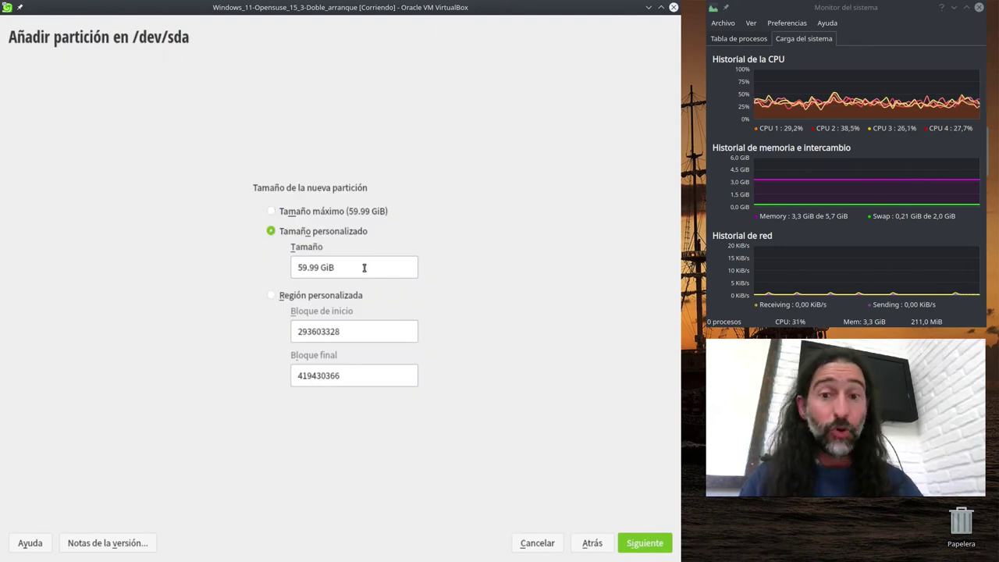
pyautogui.moveTo(347, 268); pyautogui.dragTo(281, 270)
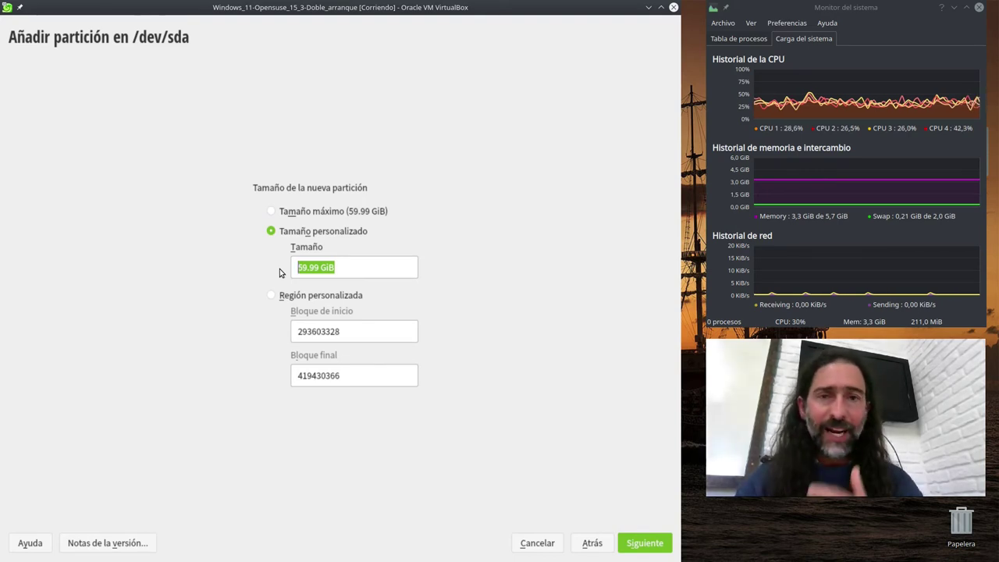
pyautogui.write('4 GB')
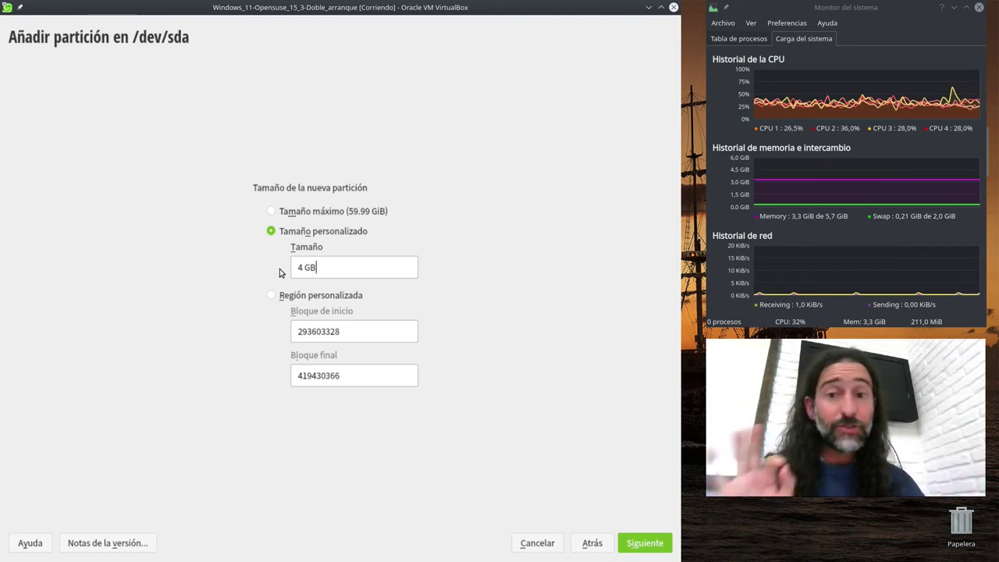
pyautogui.click(639, 544)
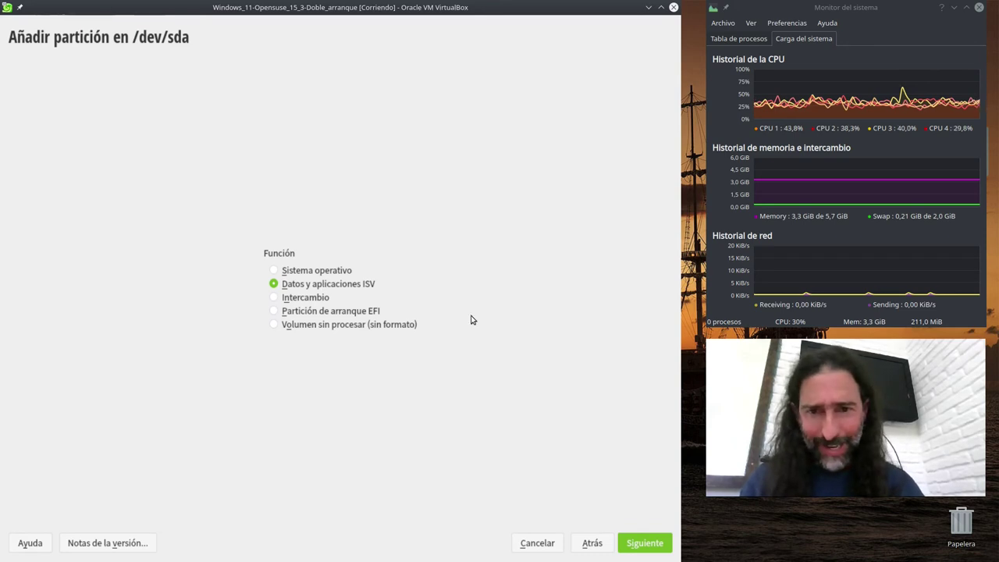
pyautogui.click(643, 543)
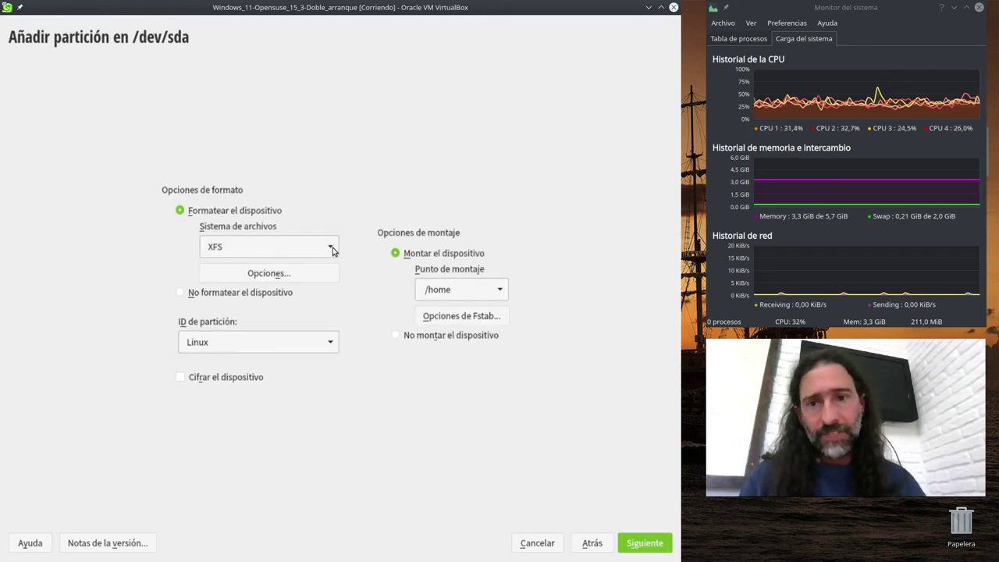
# - Format that partition as Ext4 and mount it at /tmp
pyautogui.click(333, 248)
pyautogui.click(286, 194)
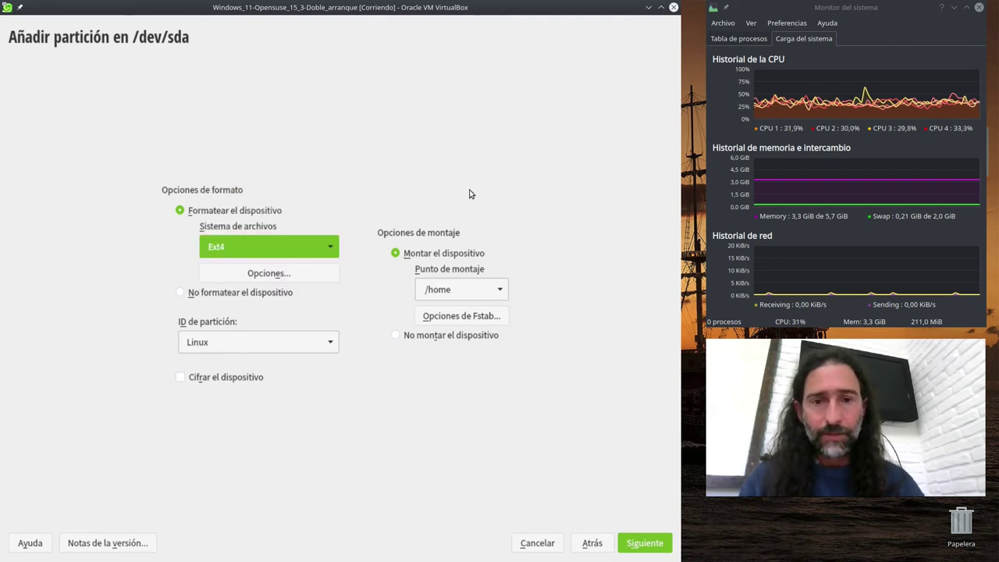
pyautogui.click(500, 292)
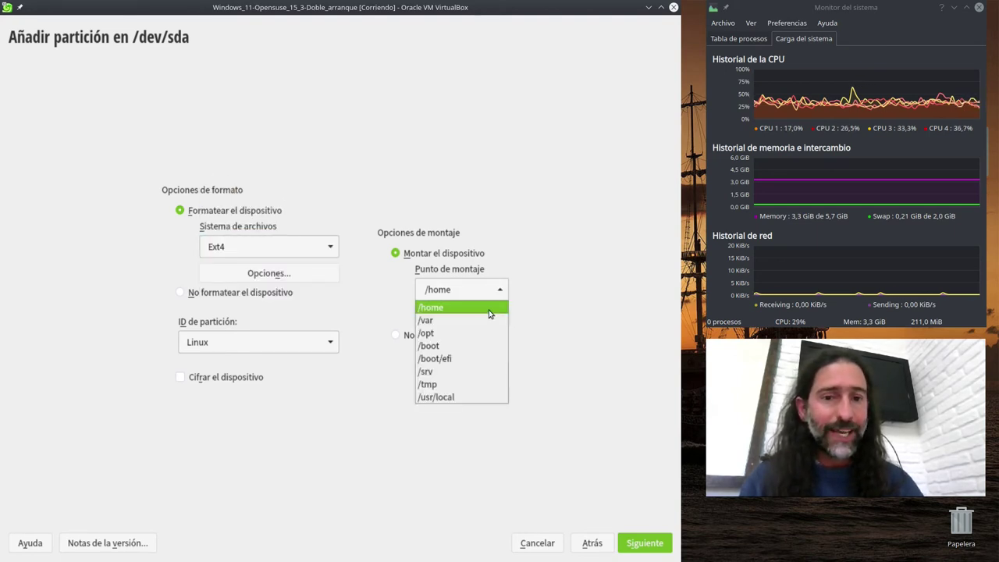
pyautogui.click(445, 384)
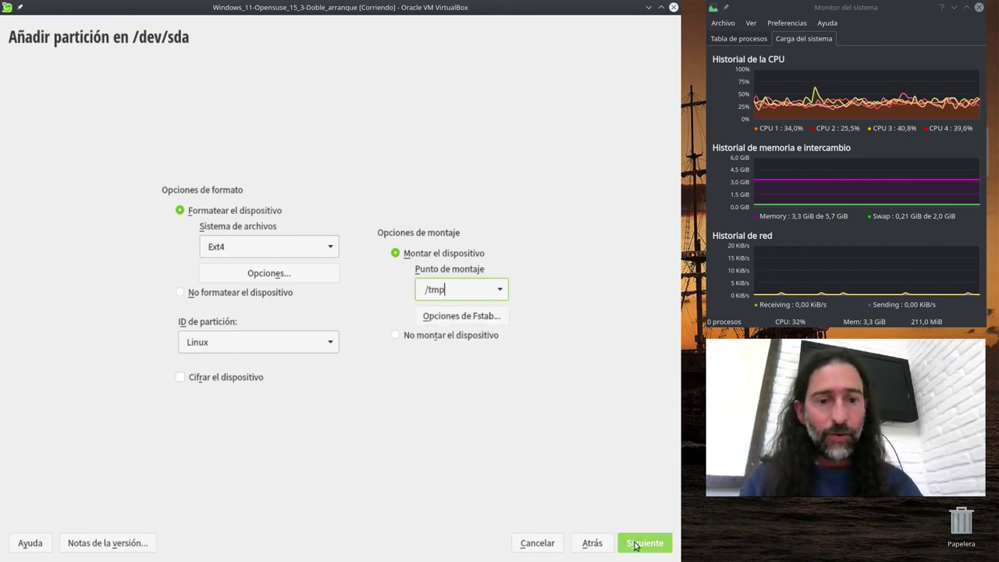
pyautogui.click(636, 544)
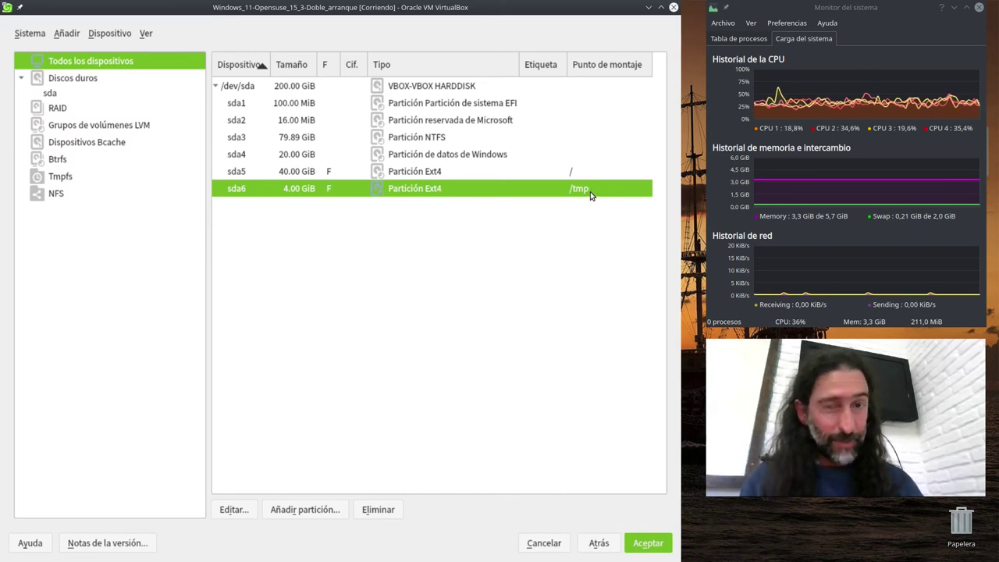
# - Add a third partition with custom size, selecting the 55.99 GiB value to replace
pyautogui.click(290, 516)
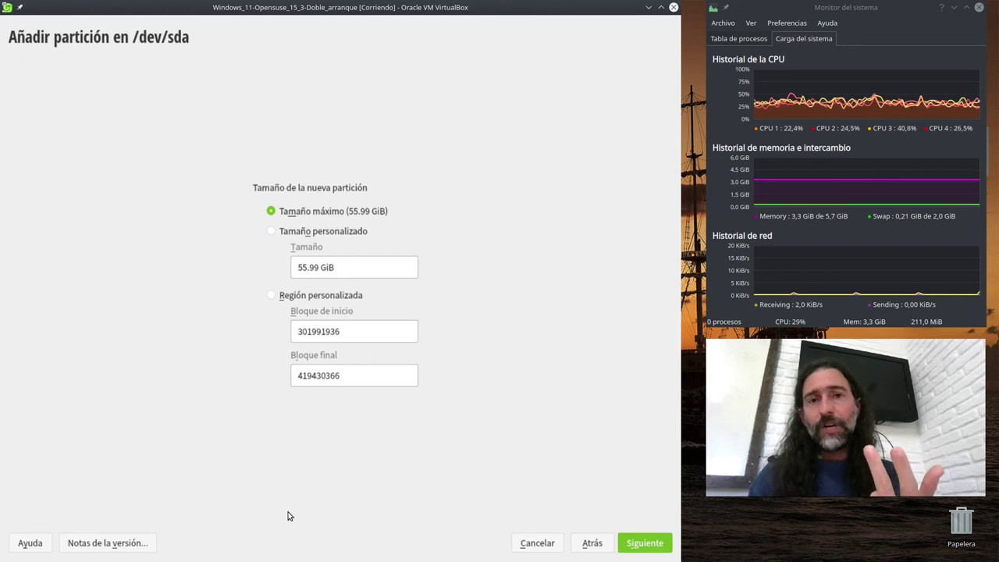
pyautogui.click(273, 233)
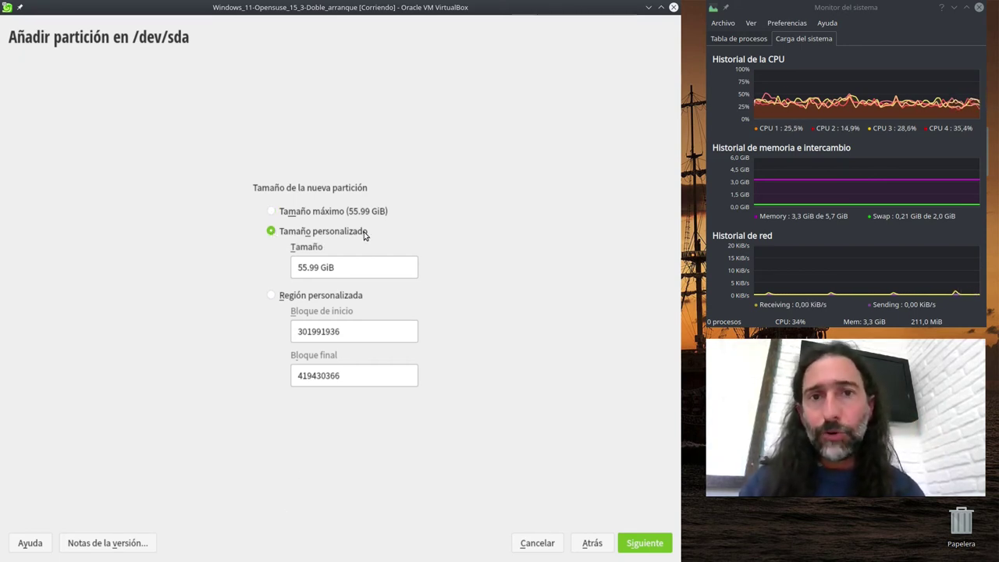
pyautogui.moveTo(357, 266); pyautogui.dragTo(239, 265)
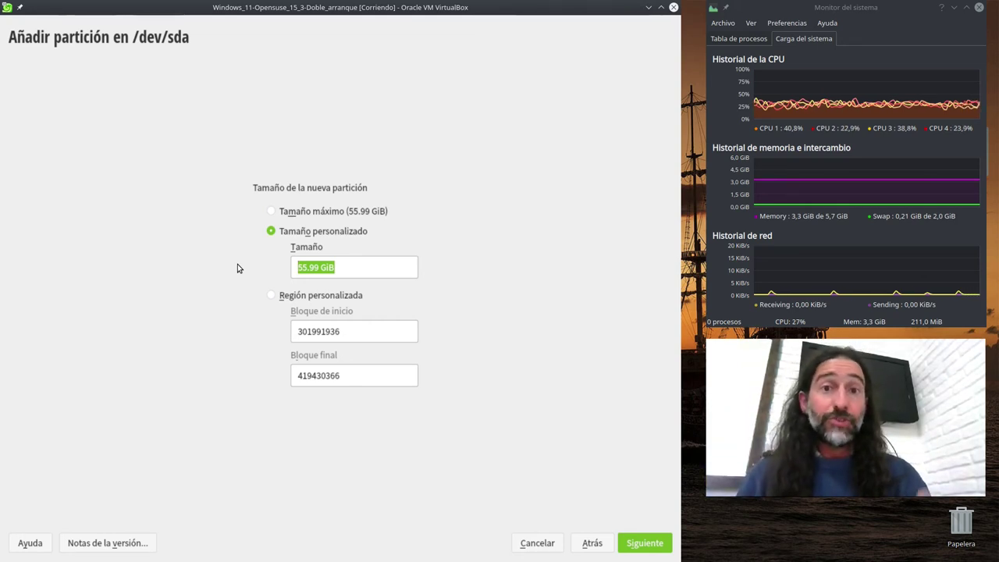
# - Enter a size of 2 GB and assign the swap role to create sda7
pyautogui.write('2')
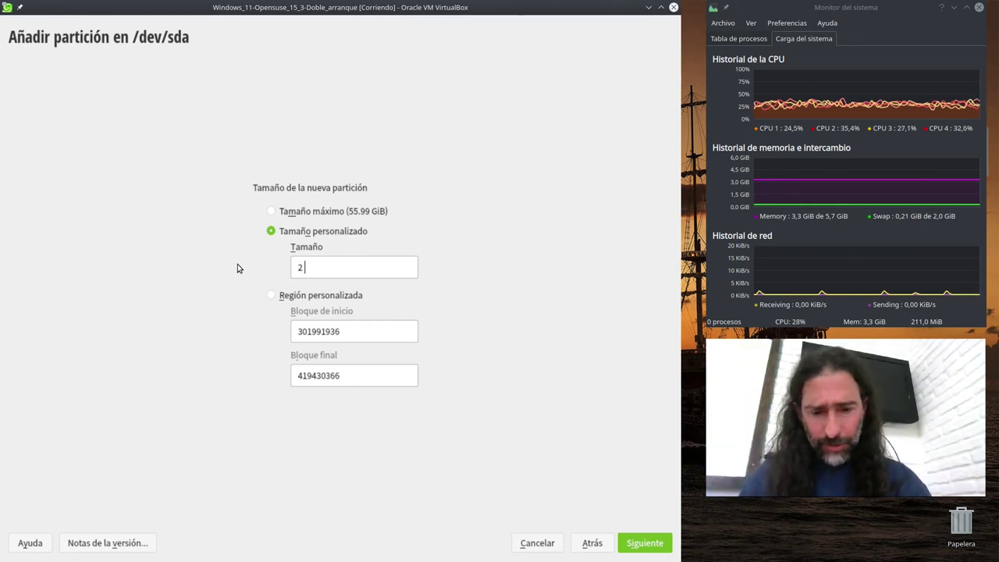
pyautogui.write(' GB')
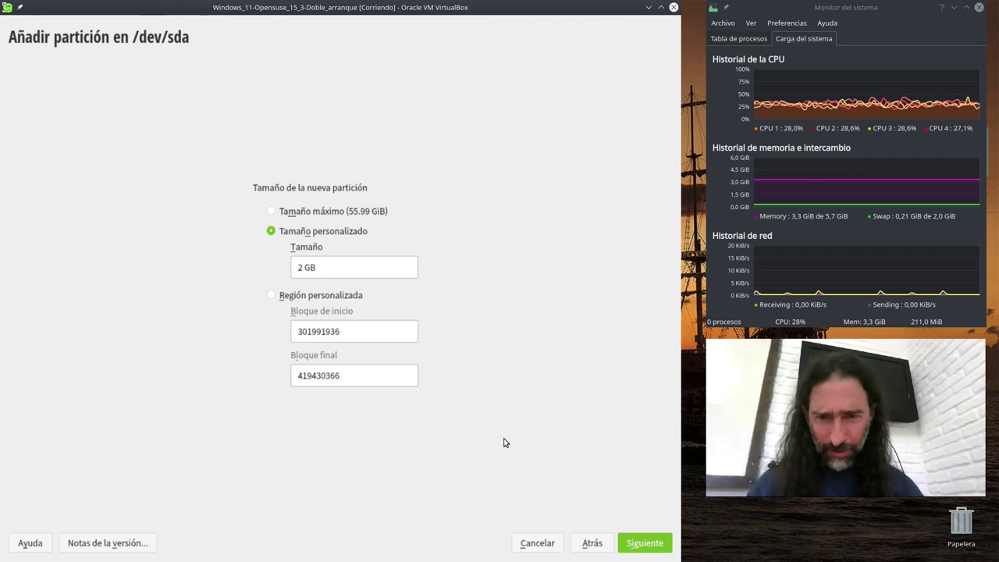
pyautogui.click(644, 542)
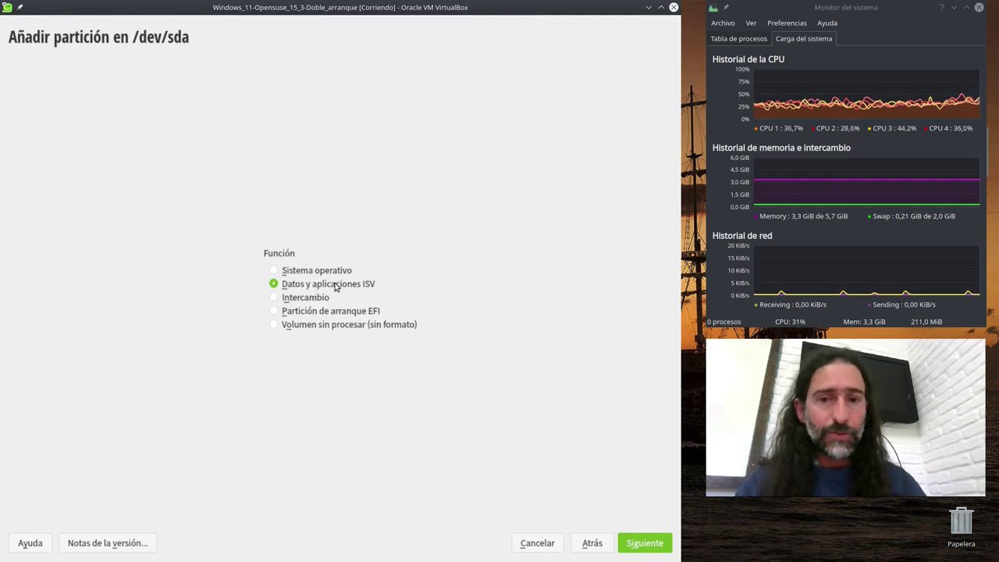
pyautogui.click(274, 299)
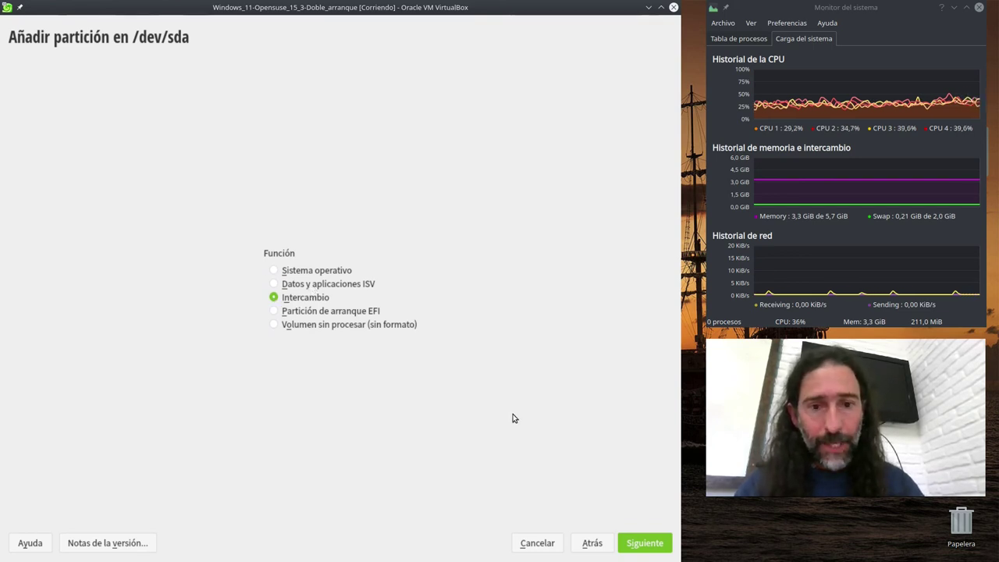
pyautogui.click(635, 549)
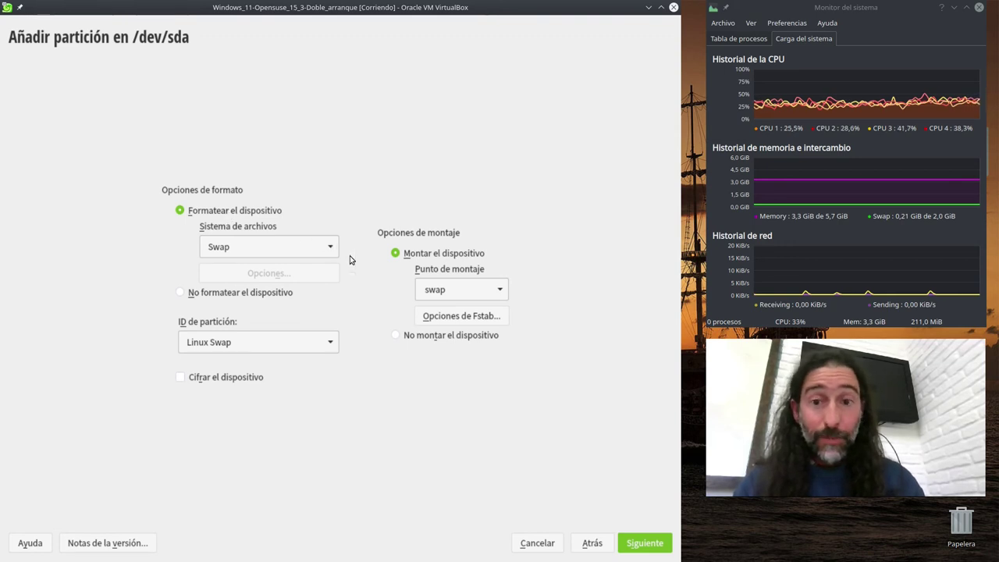
pyautogui.click(645, 546)
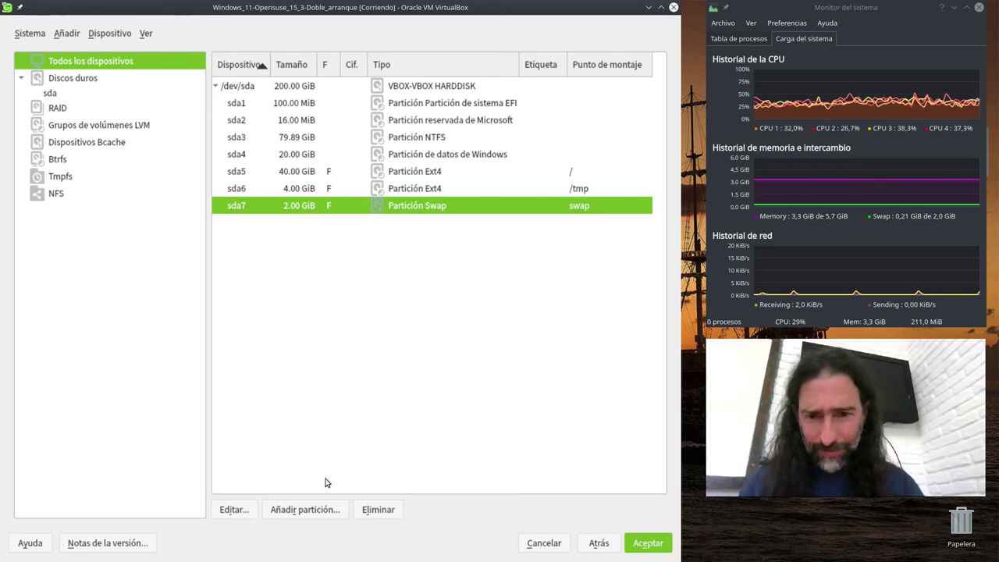
# - Create sda8 from the remaining 54 GiB at maximum size, formatted Ext4 and mounted at /home
pyautogui.click(299, 511)
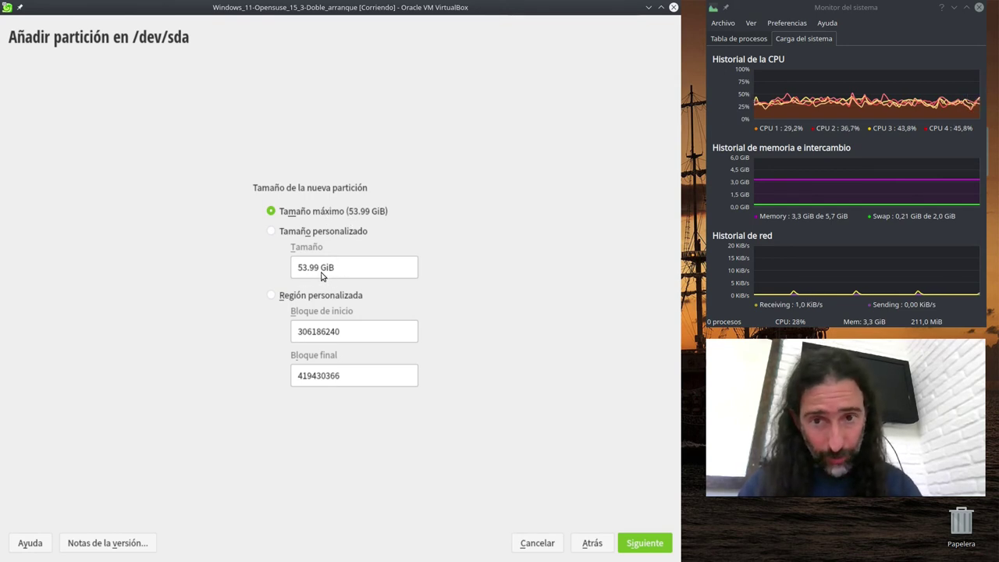
pyautogui.click(645, 546)
pyautogui.click(644, 546)
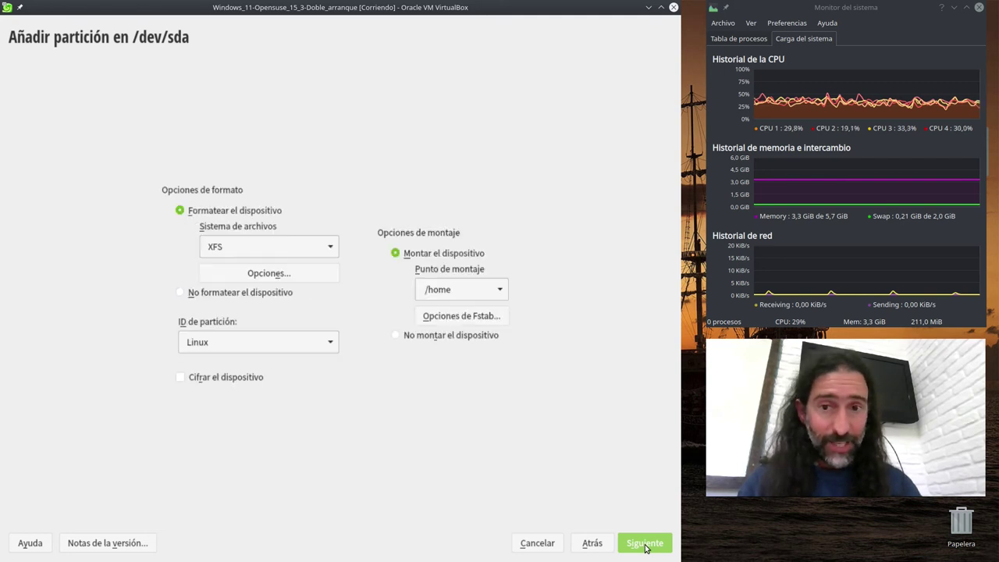
pyautogui.click(331, 249)
pyautogui.click(287, 200)
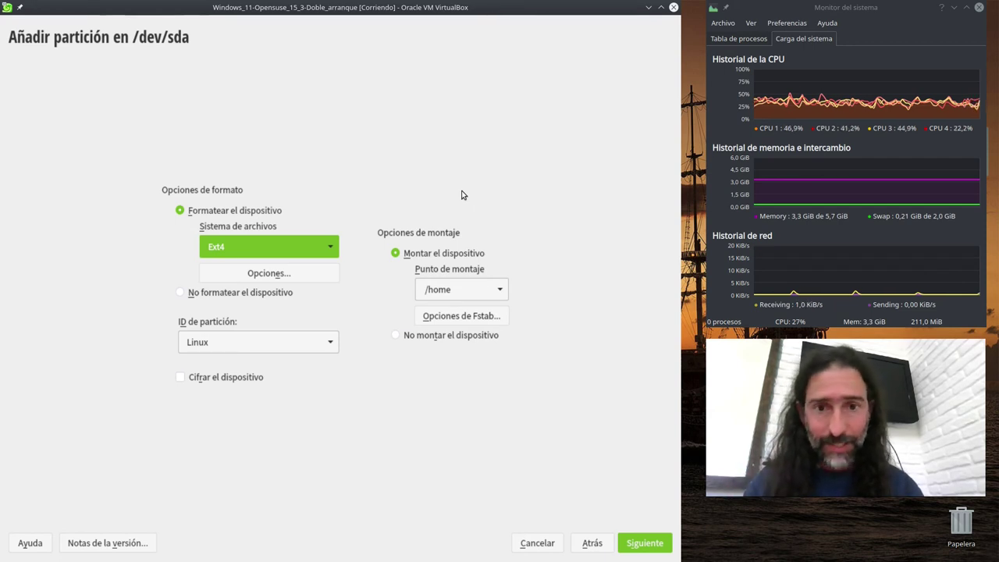
pyautogui.click(502, 290)
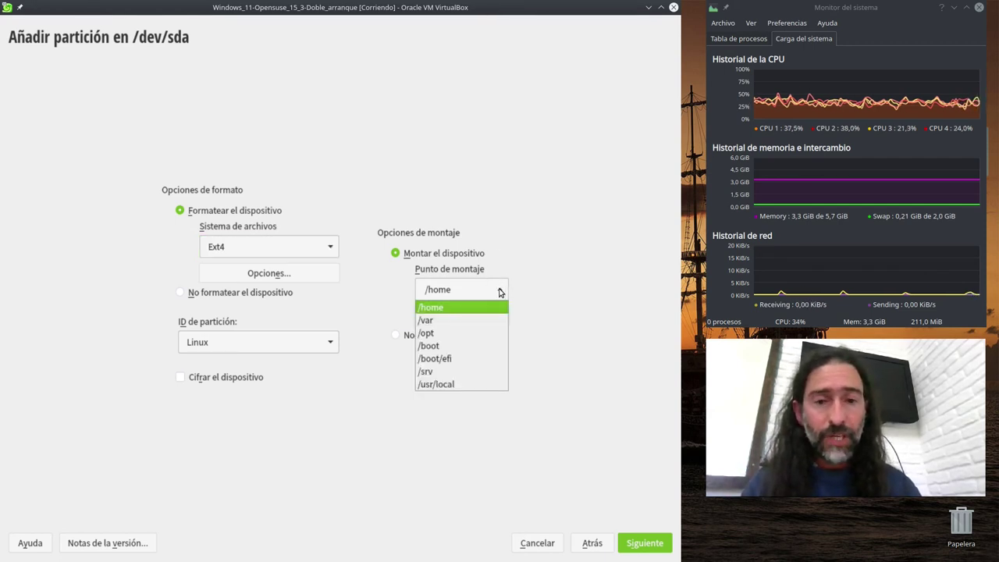
pyautogui.click(439, 308)
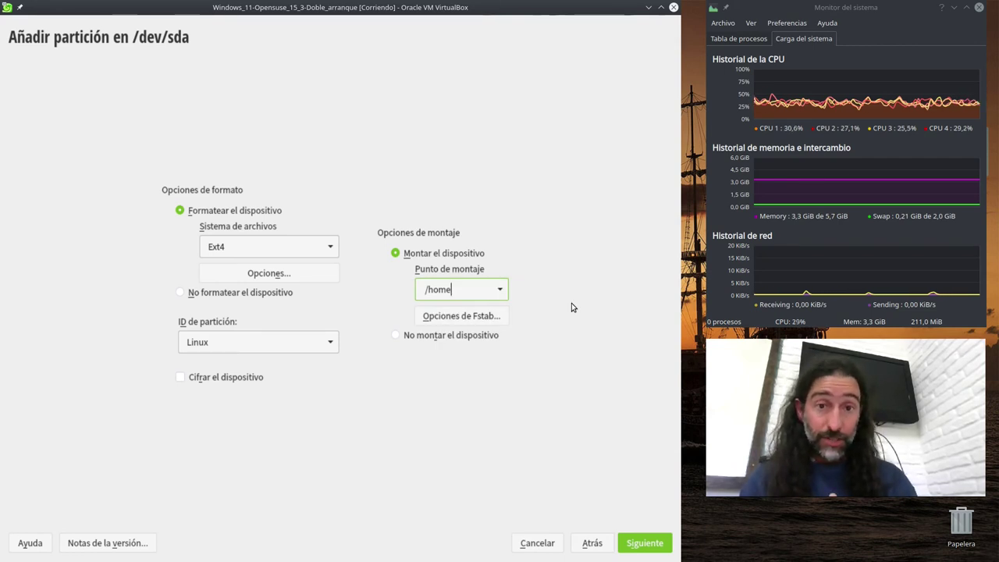
pyautogui.click(644, 542)
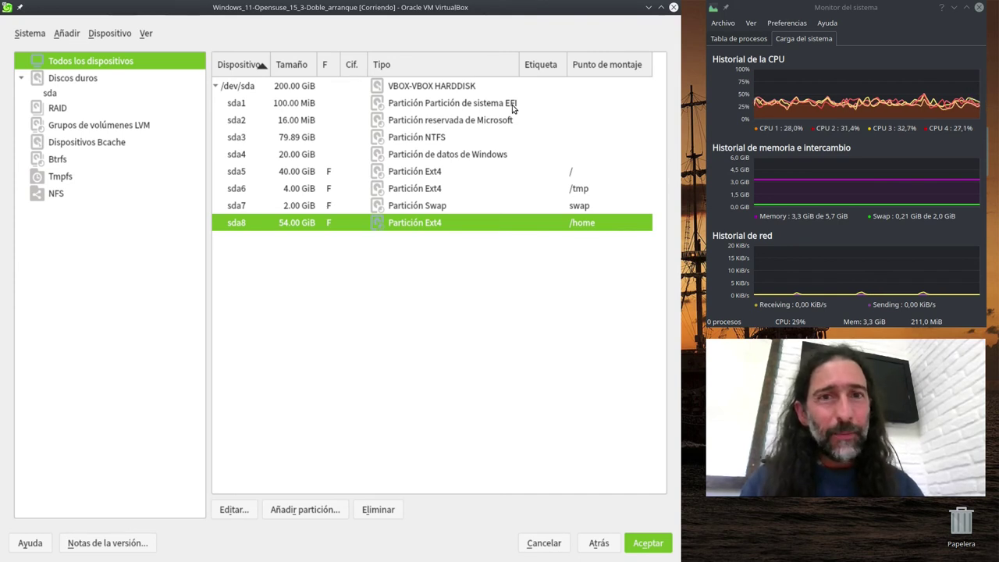
# - Mount the existing EFI partition sda1 at /boot/efi without formatting, and accept the layout
pyautogui.click(462, 107)
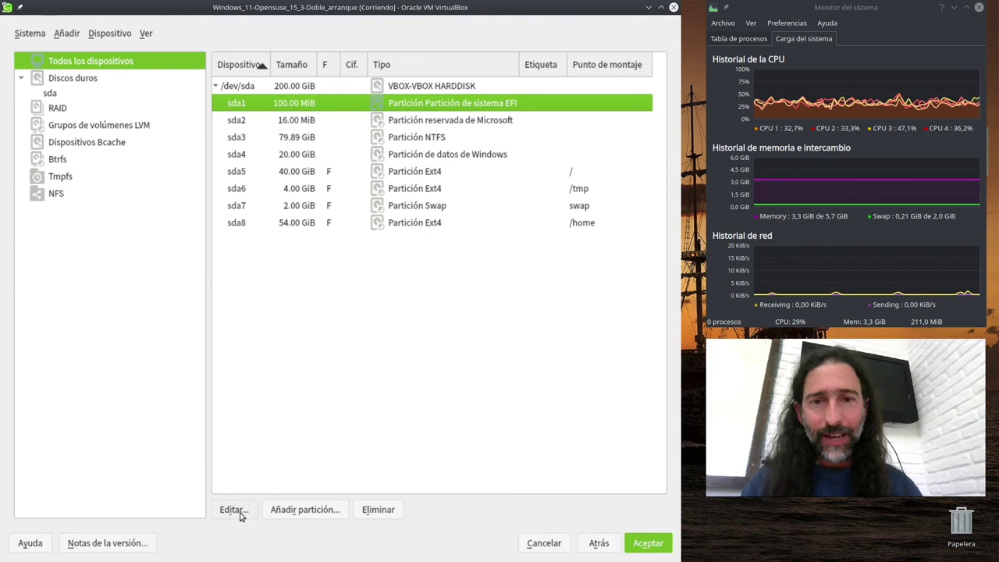
pyautogui.click(233, 511)
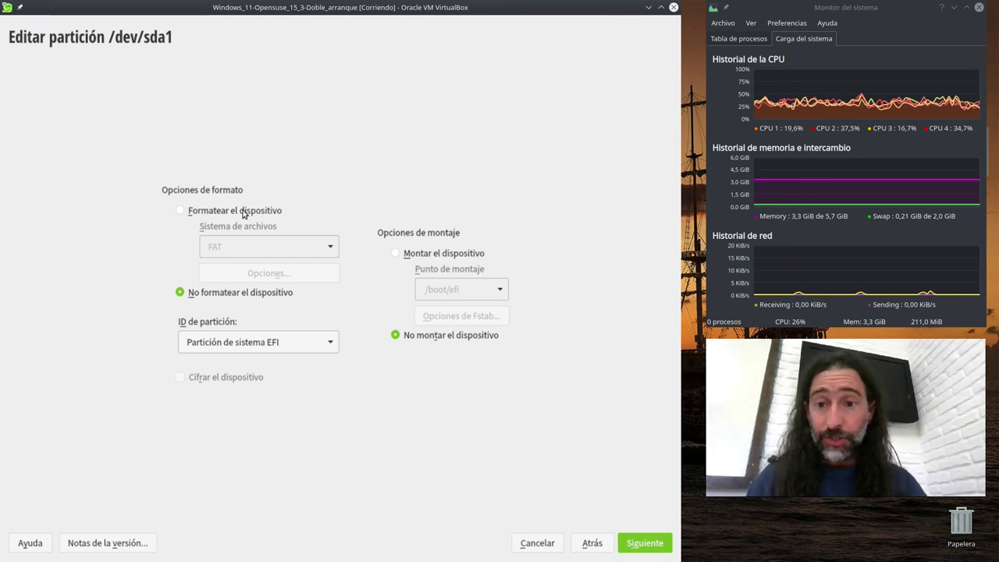
pyautogui.click(422, 256)
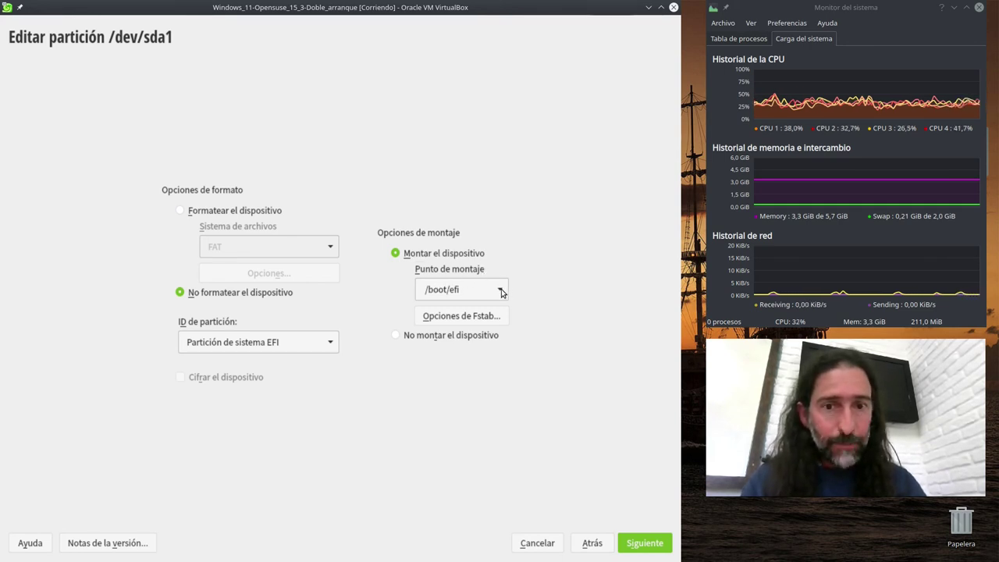
pyautogui.click(502, 291)
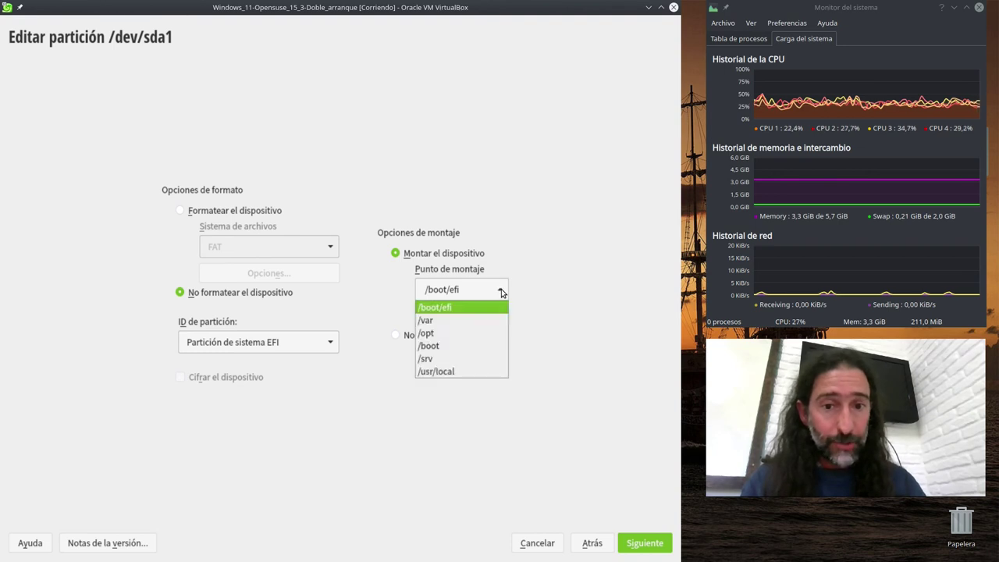
pyautogui.click(476, 308)
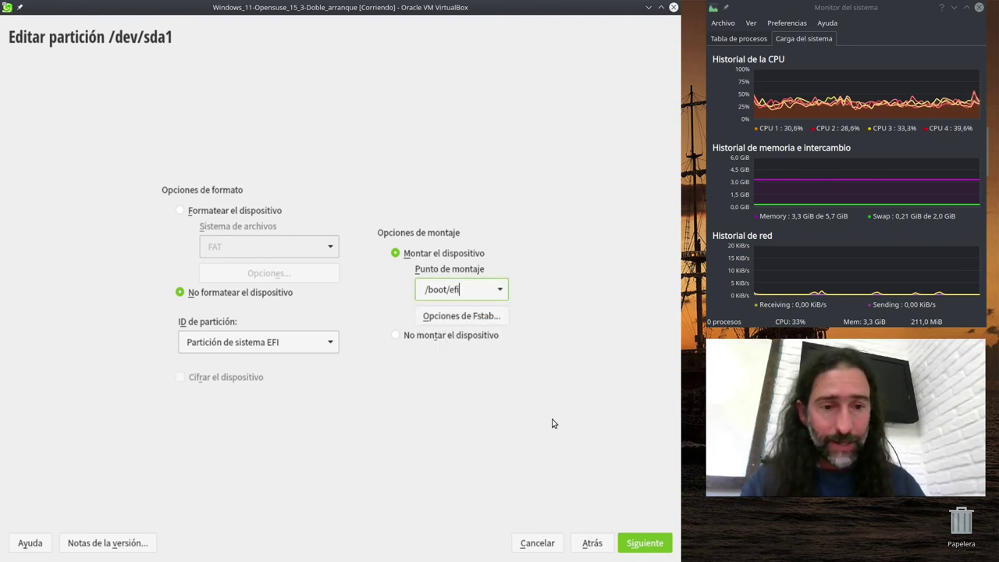
pyautogui.click(645, 544)
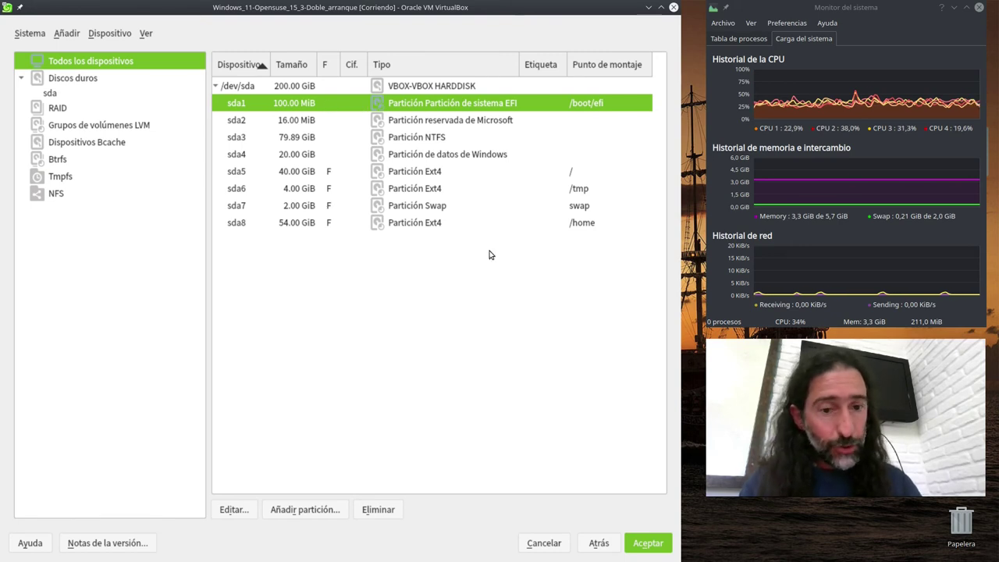
pyautogui.click(648, 544)
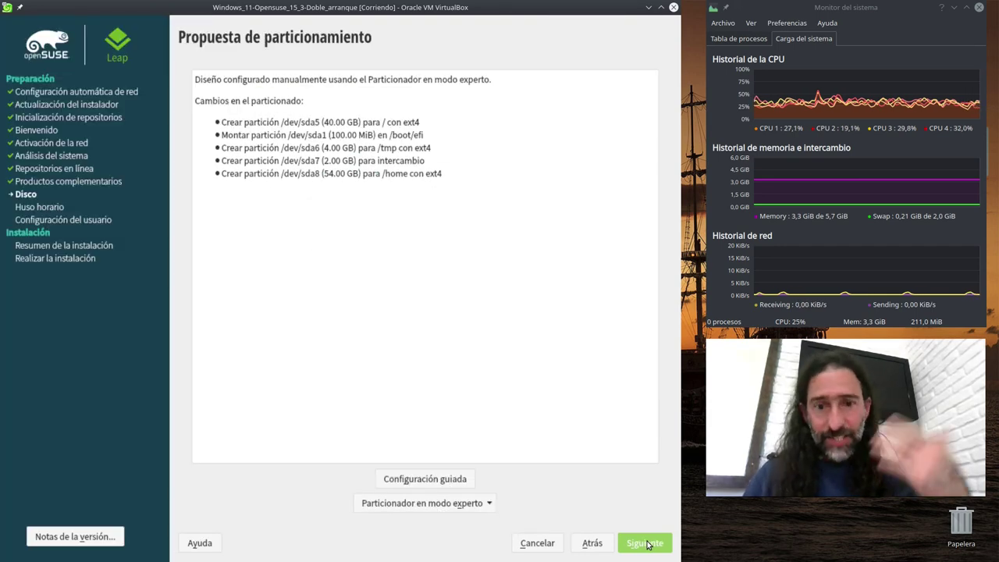
# - Confirm the Propuesta de particionamiento screen to reach the Reloj y zona horaria page
pyautogui.click(649, 544)
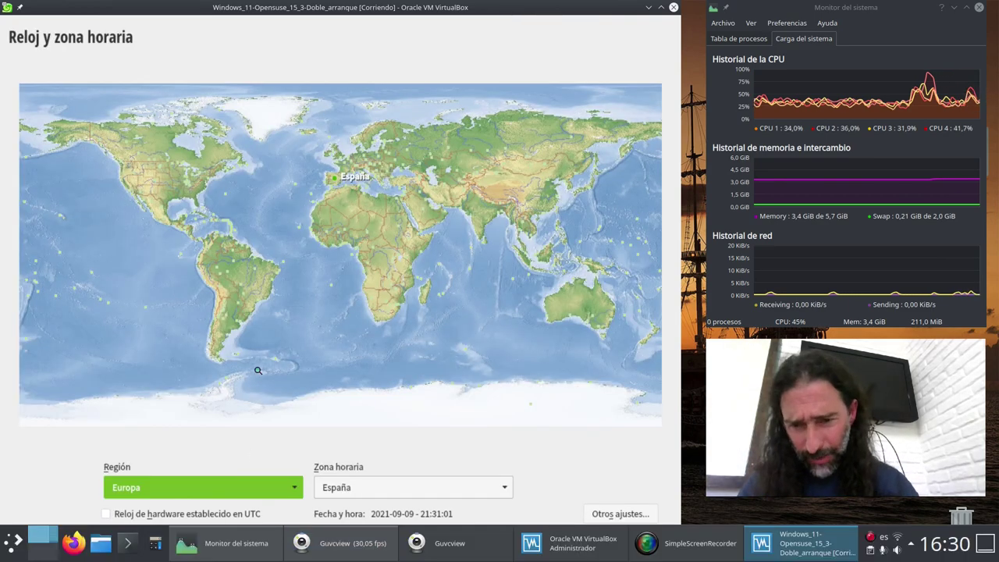
# - Choose region América Central y del Sur and time zone Uruguay, then continue
pyautogui.click(298, 488)
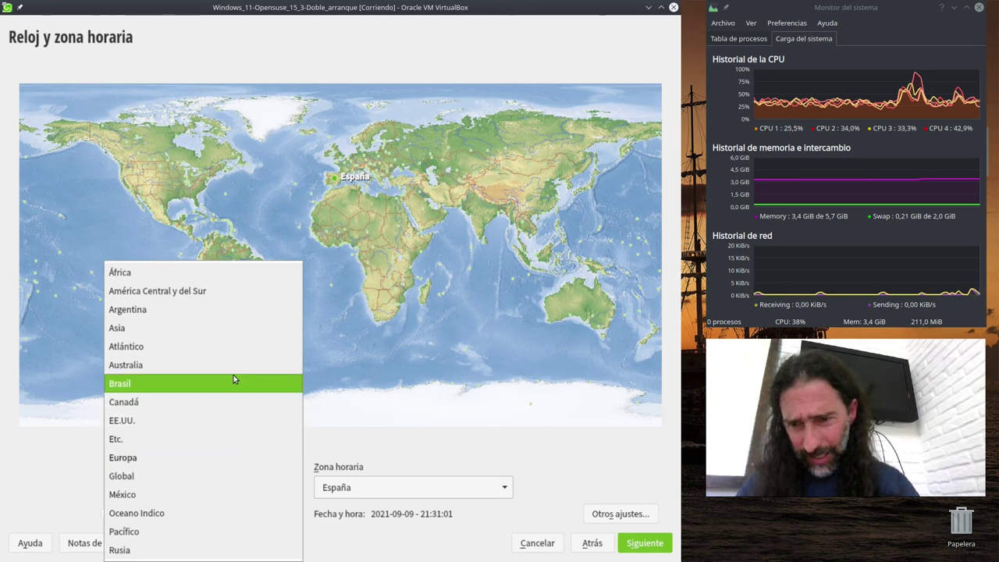
pyautogui.click(224, 291)
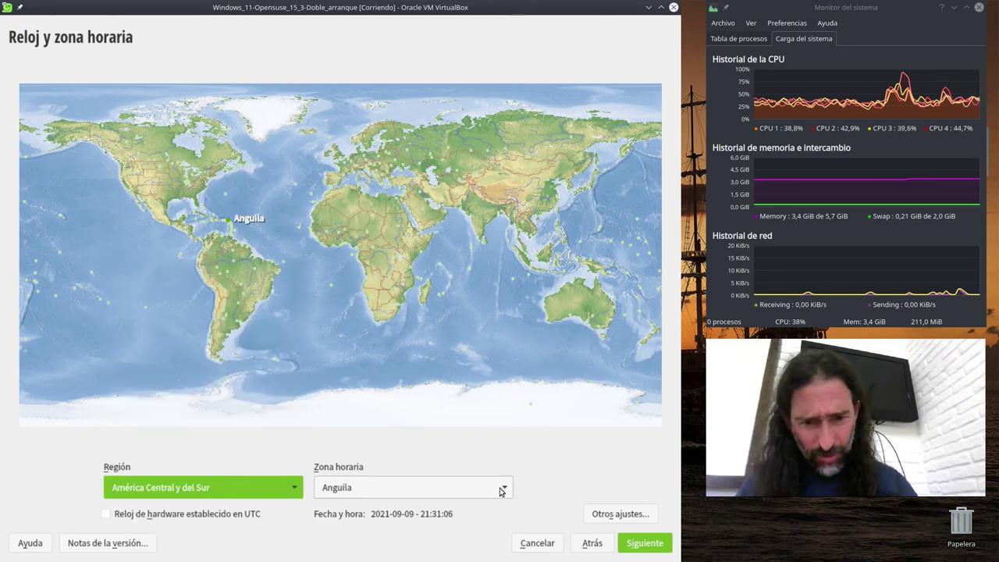
pyautogui.click(502, 489)
pyautogui.press('End')
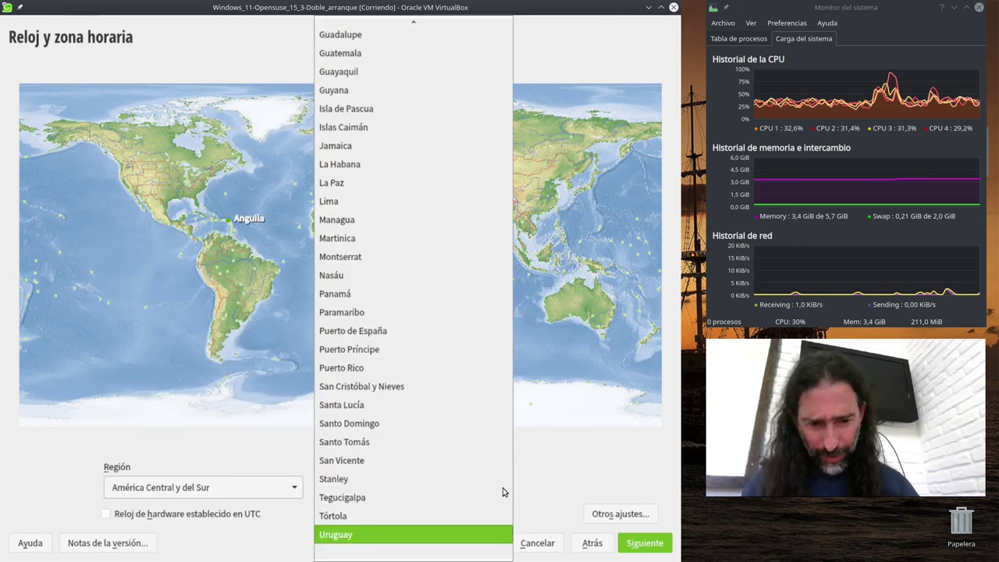
pyautogui.press('Return')
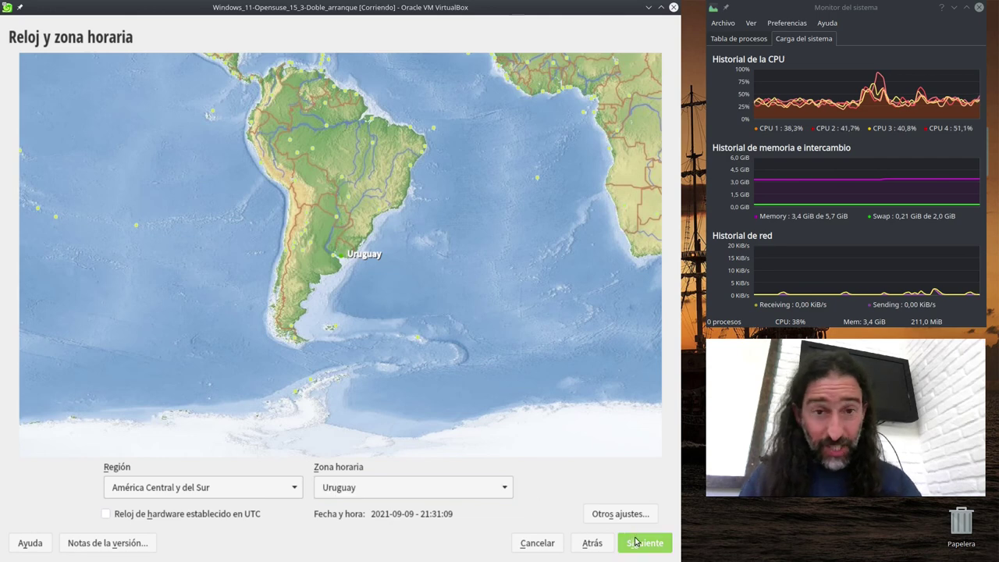
pyautogui.click(644, 543)
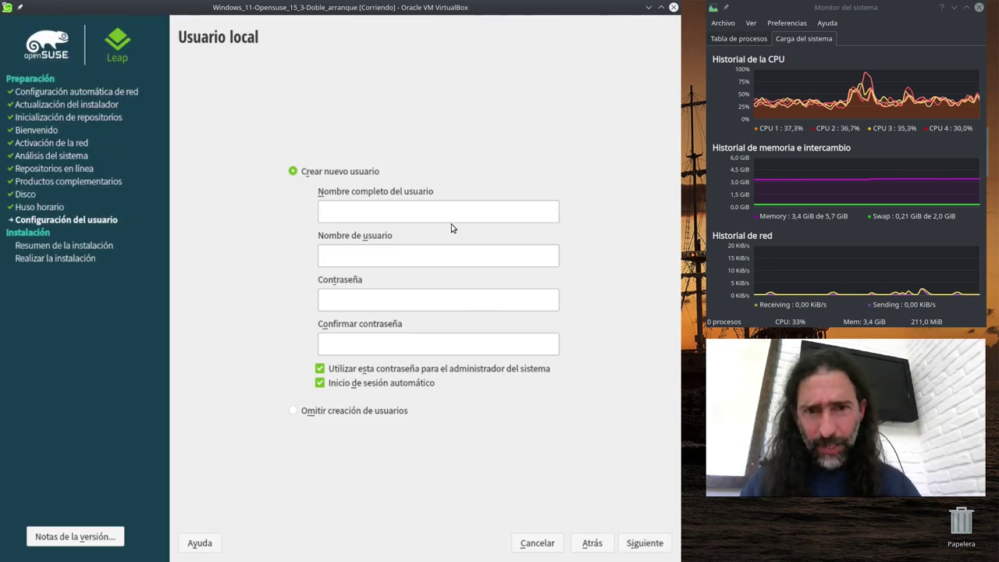
# - Enter the user's full name and password twice, and stop reusing it for the administrator
pyautogui.write('Hugo Napoli')
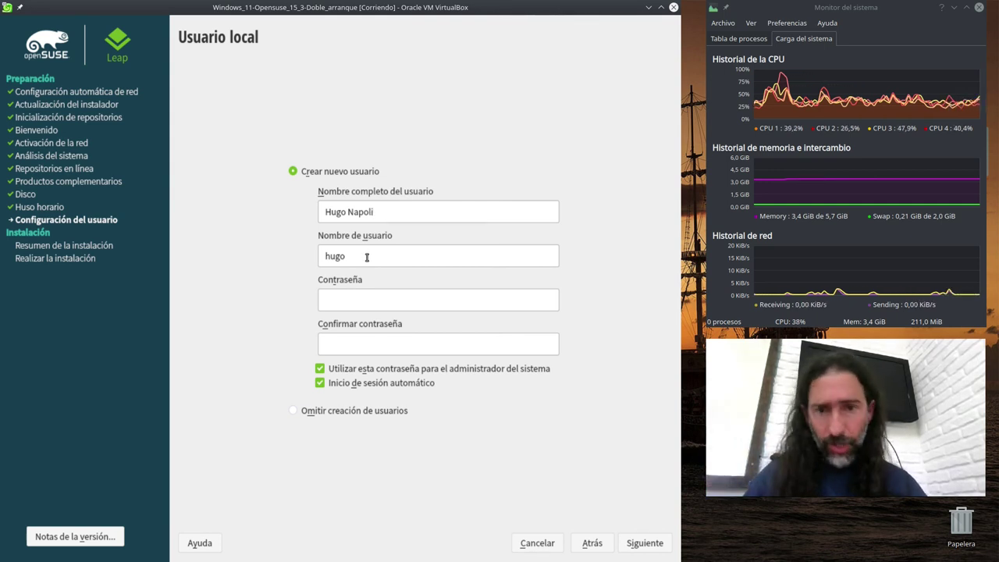
pyautogui.click(367, 296)
pyautogui.write('*****')
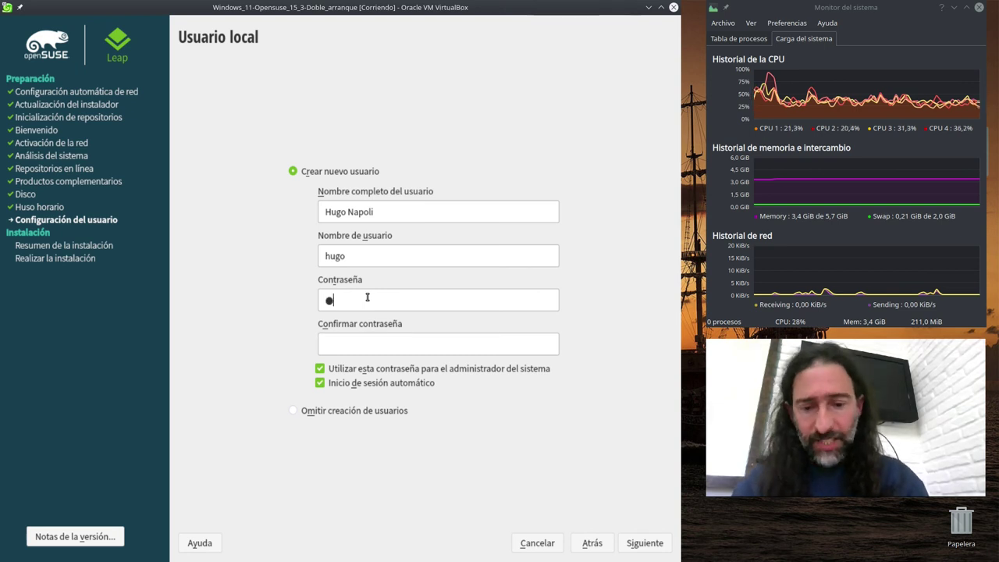
pyautogui.press('Tab')
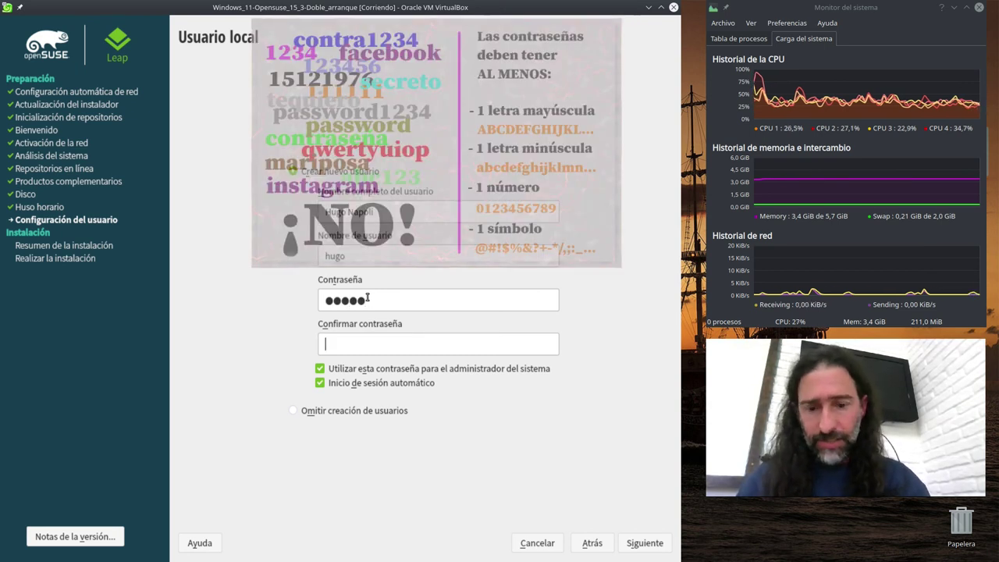
pyautogui.write('*****')
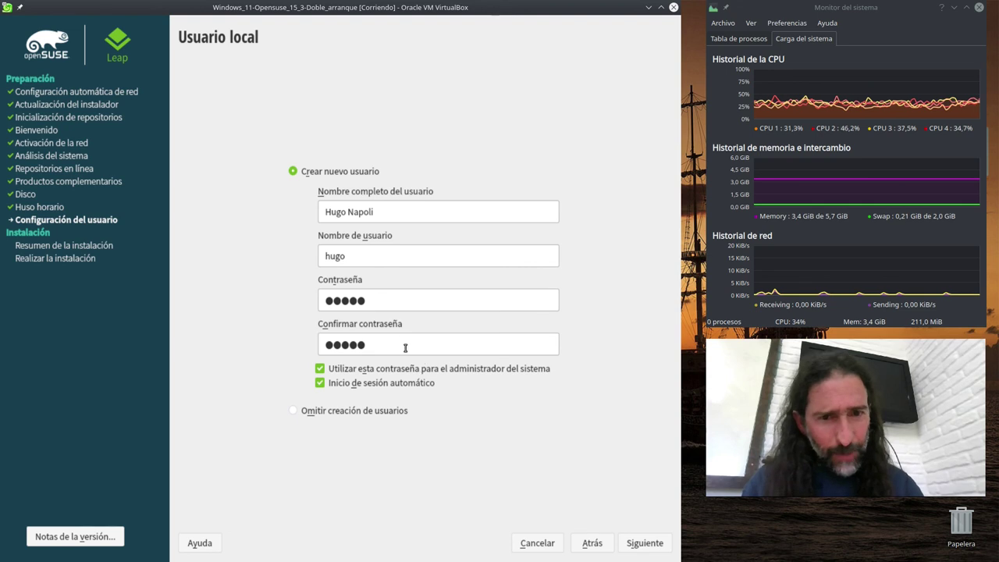
pyautogui.click(321, 369)
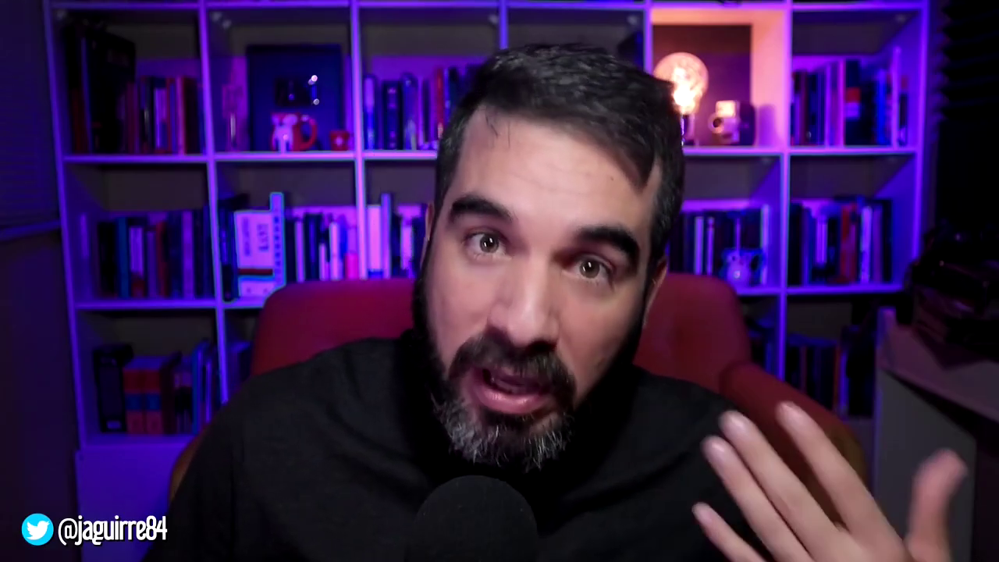
pyautogui.click(320, 368)
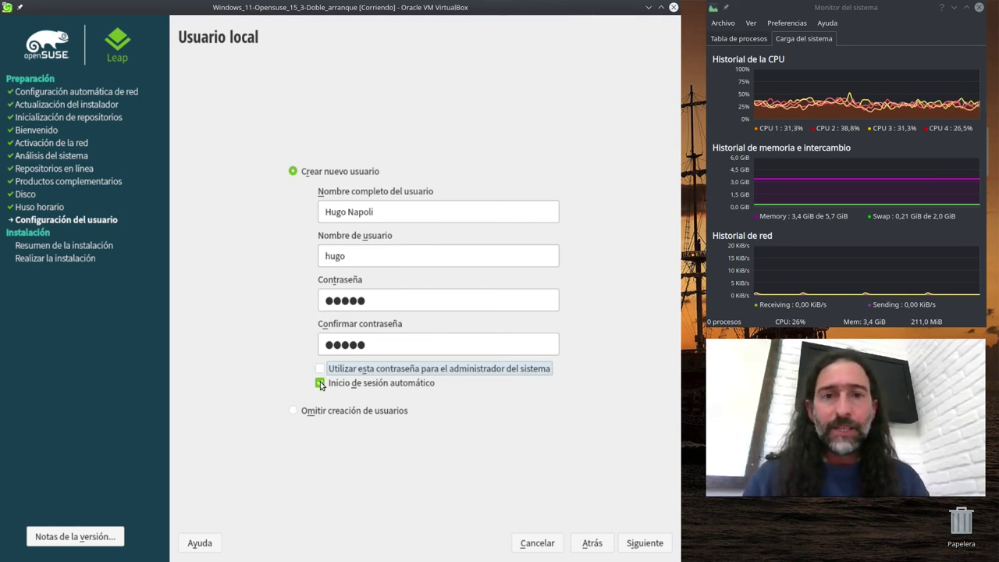
# - Uncheck 'Inicio de sesión automático', continue, and accept the short-password warning with Sí
pyautogui.click(321, 383)
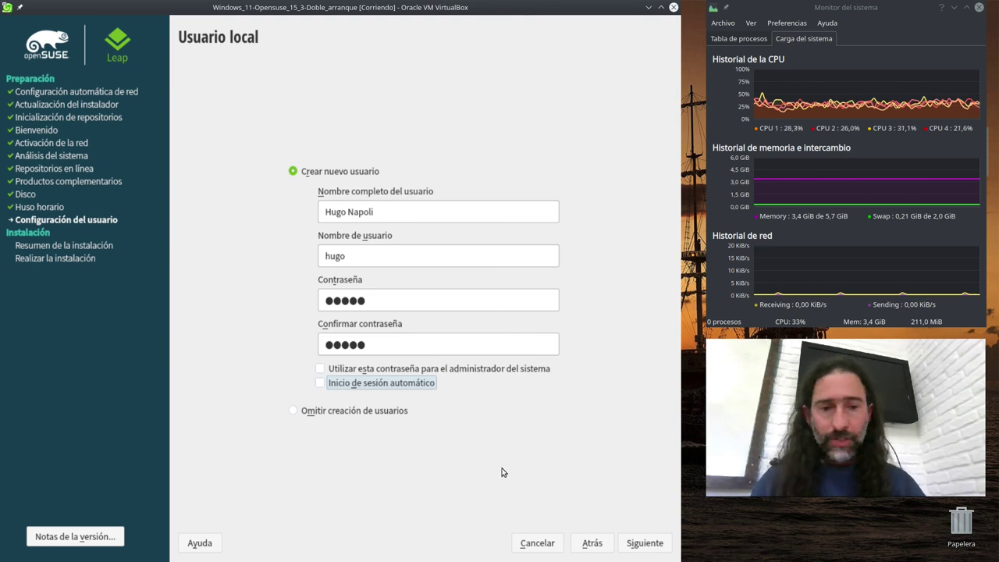
pyautogui.click(632, 542)
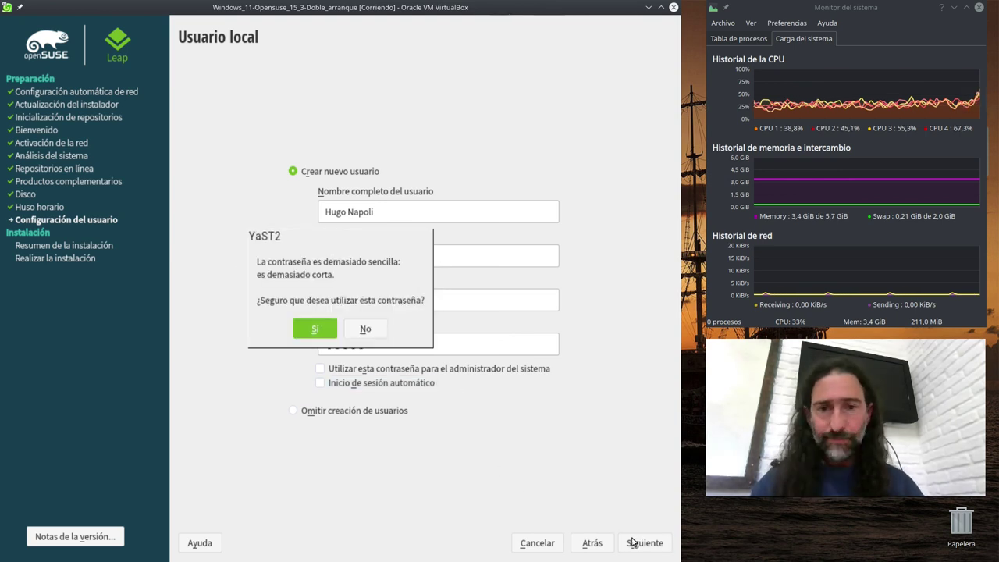
pyautogui.click(310, 327)
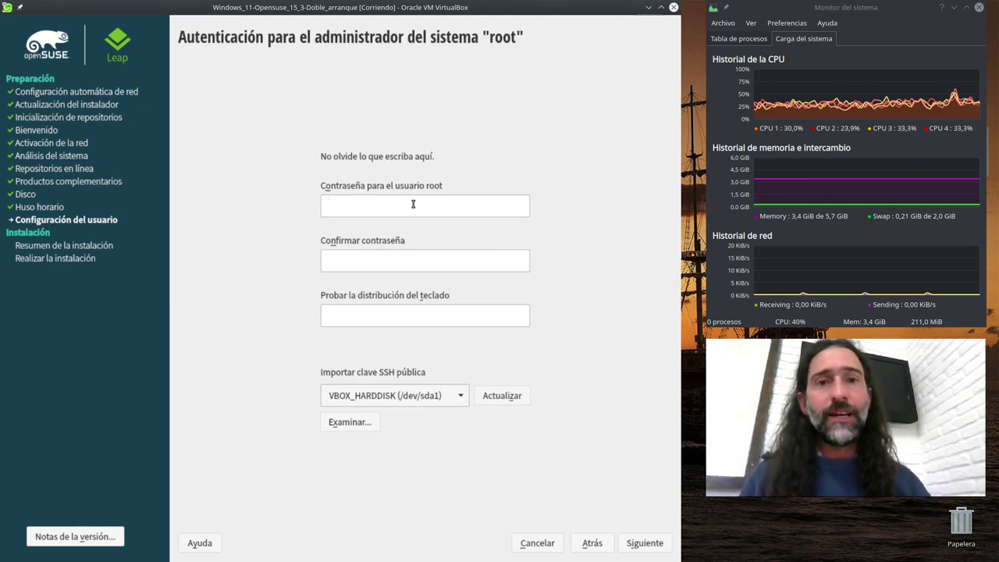
# - Enter and confirm the root password, test the keyboard layout with 'tugh458', then continue
pyautogui.write('********')
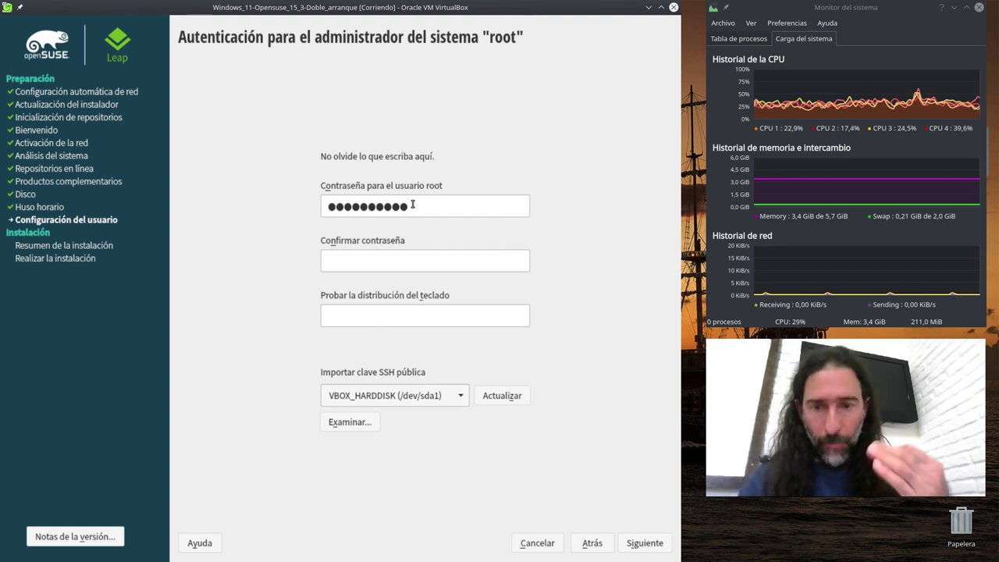
pyautogui.write('******')
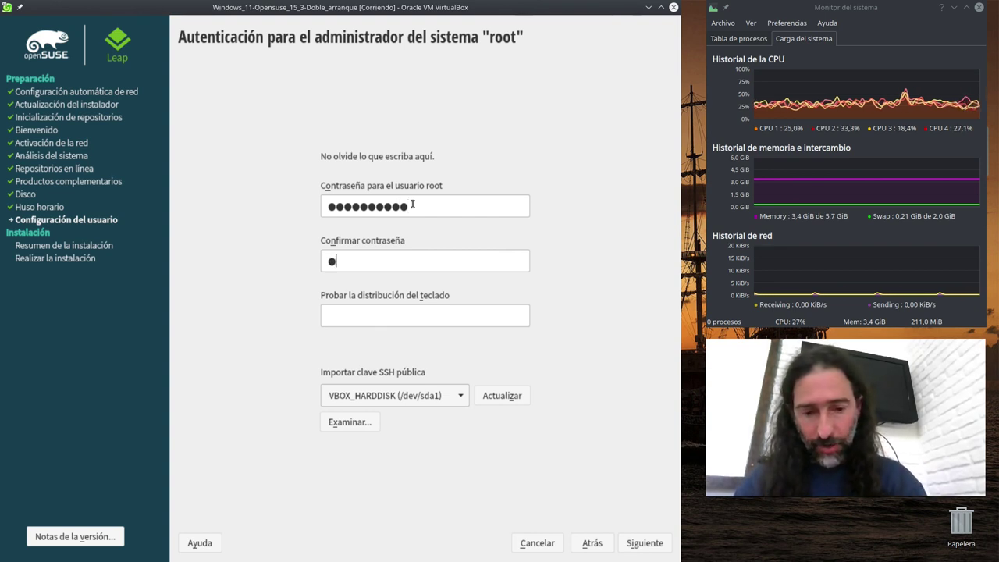
pyautogui.write('***')
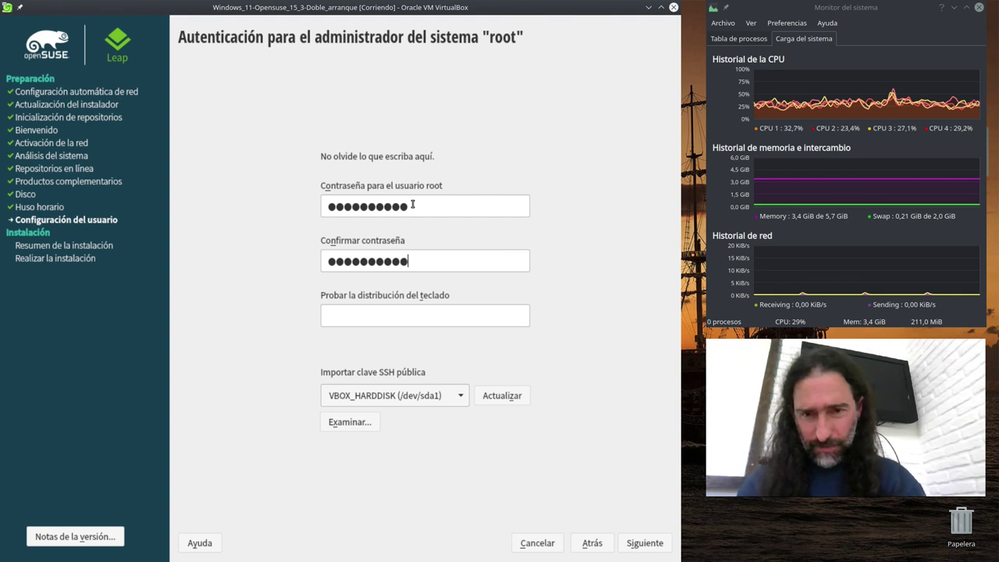
pyautogui.click(445, 314)
pyautogui.write('tugh458')
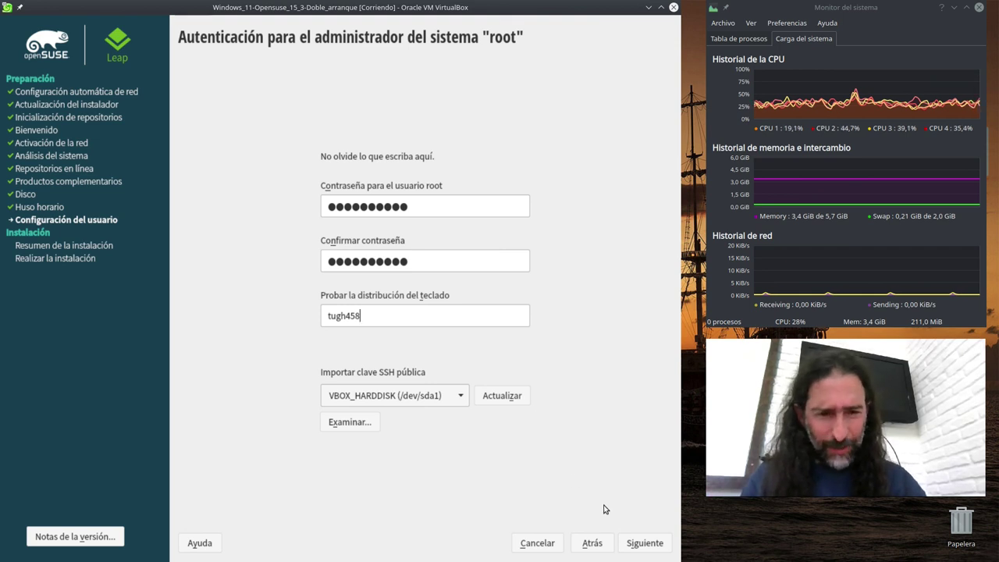
pyautogui.click(637, 543)
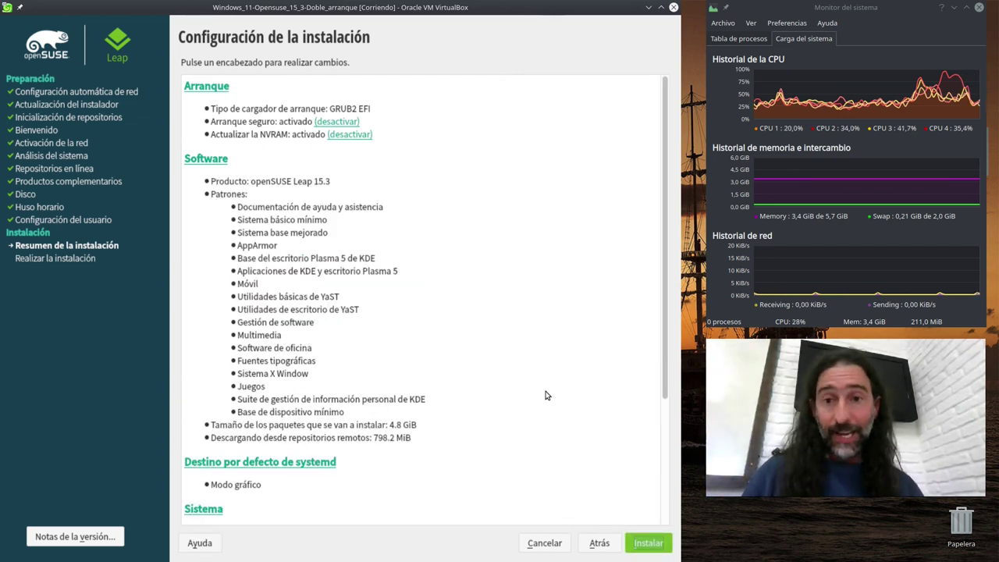
# - Choose Instalar on the summary and confirm it in the 'Confirmar la instalación' dialog
pyautogui.click(652, 544)
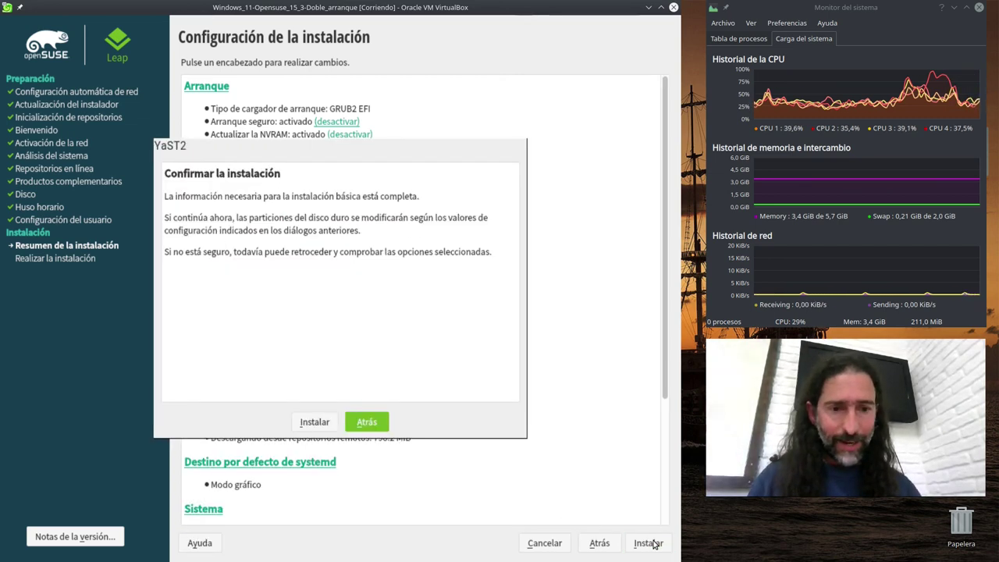
pyautogui.click(315, 422)
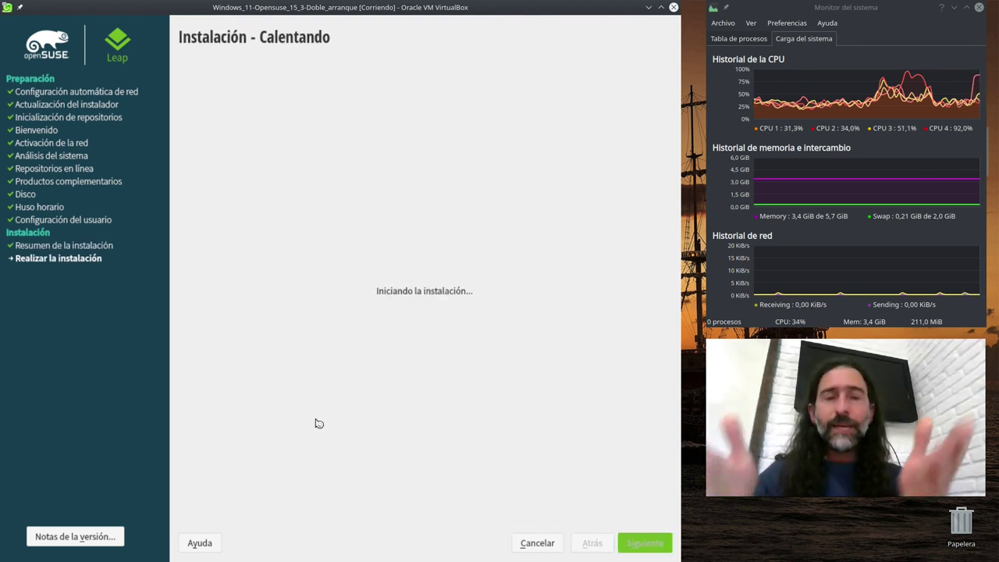